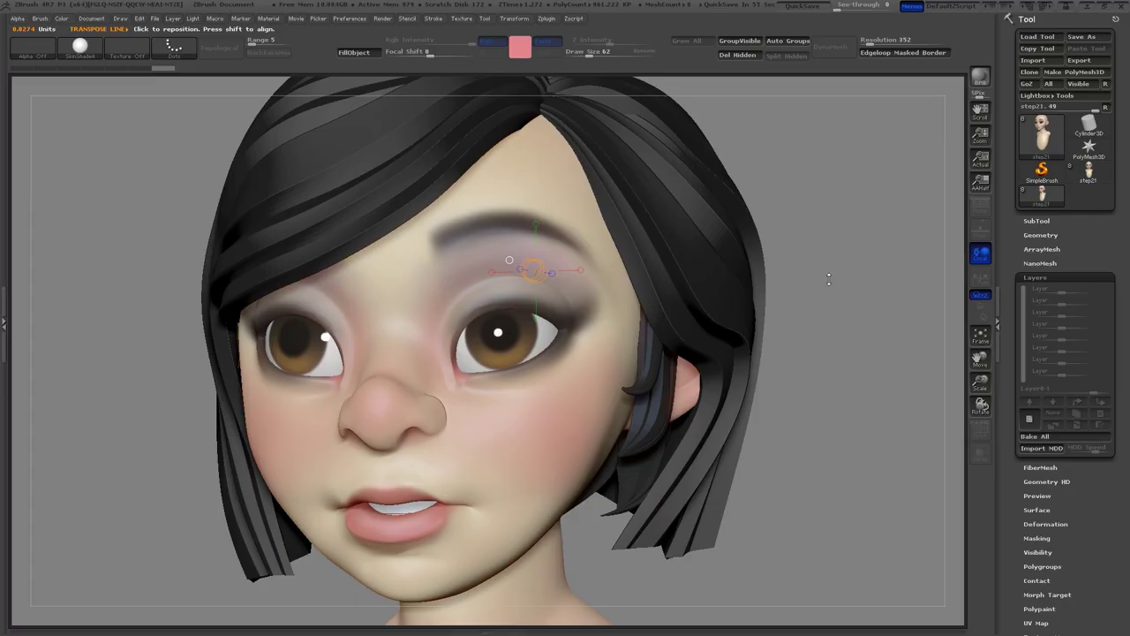
Return to Draw mode and store a morph target for the head mesh
key(q)
mouse_move(828, 279)
mouse_down()
mouse_move(810, 355)
mouse_move(857, 314)
mouse_up()
drag(1015, 555, 1015, 479)
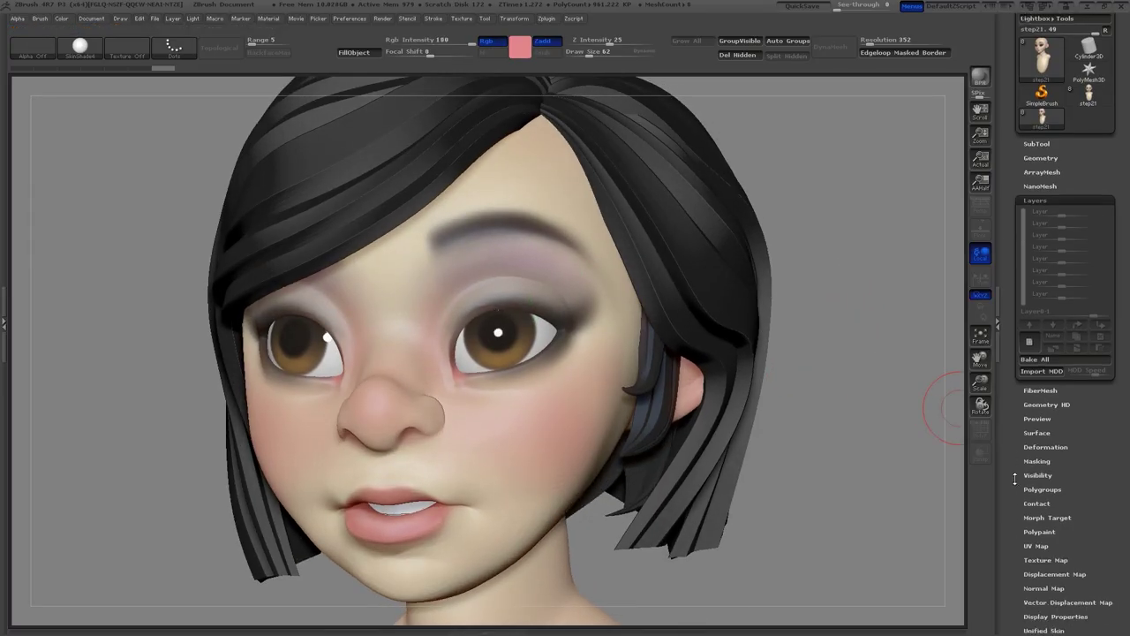
scroll(1017, 494, down, 3)
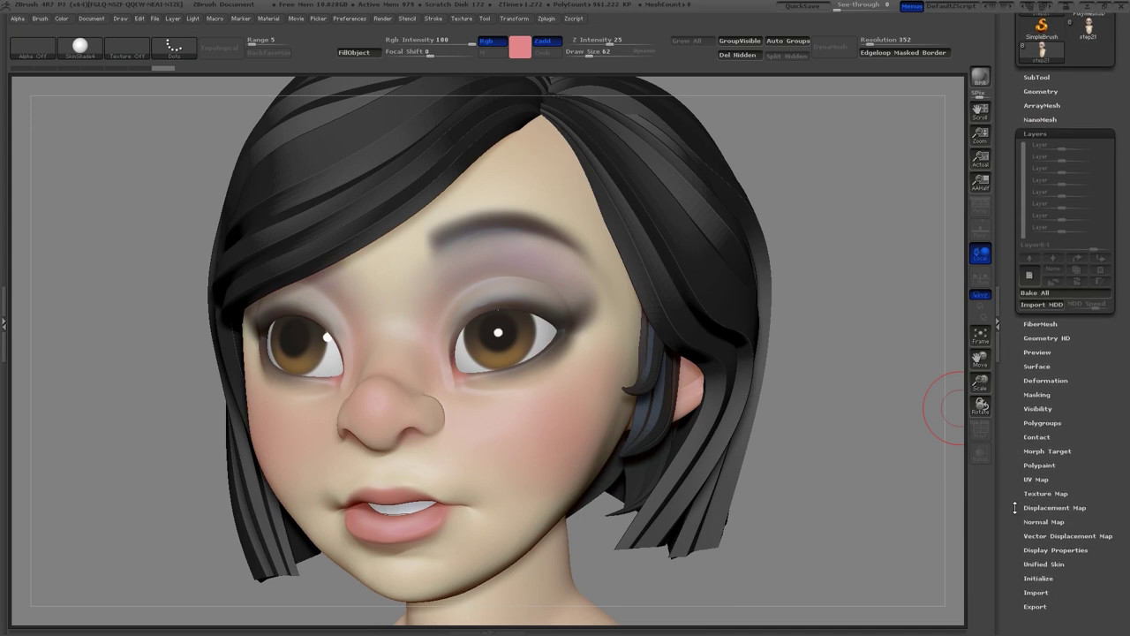
click(1025, 451)
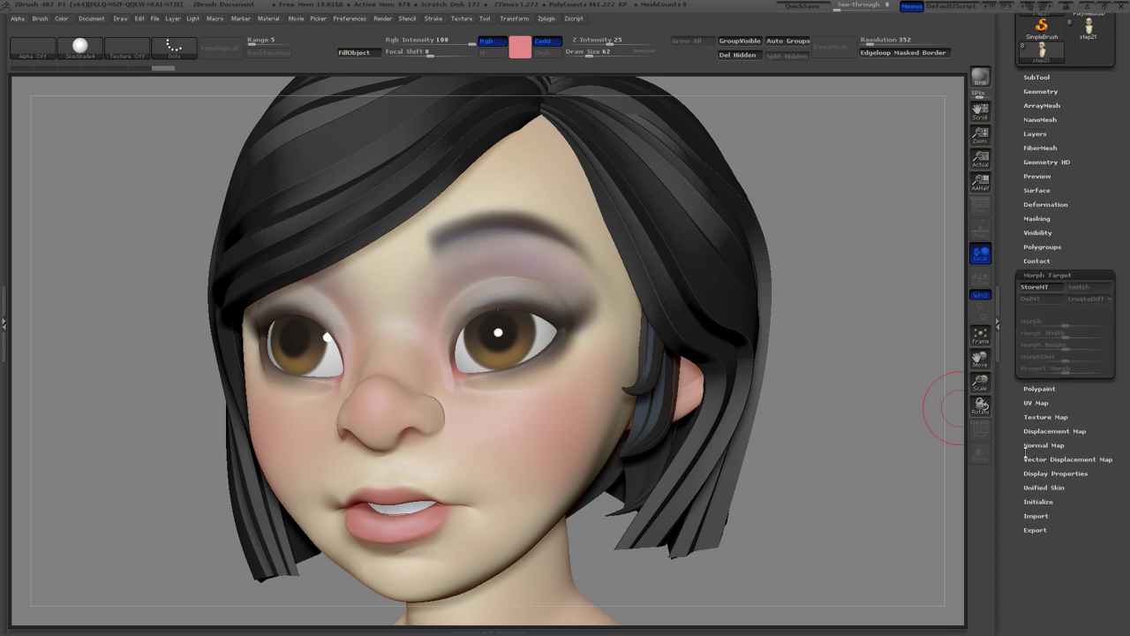
click(1036, 288)
Create a new recording layer for the head in its layer list
scroll(1012, 329, up, 4)
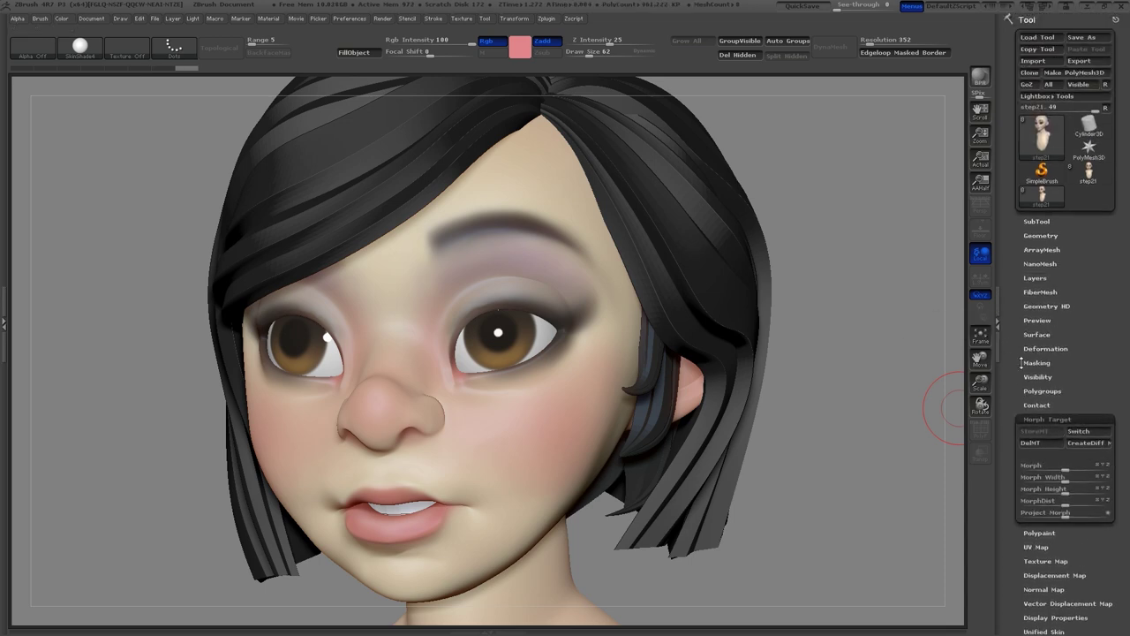
click(1036, 279)
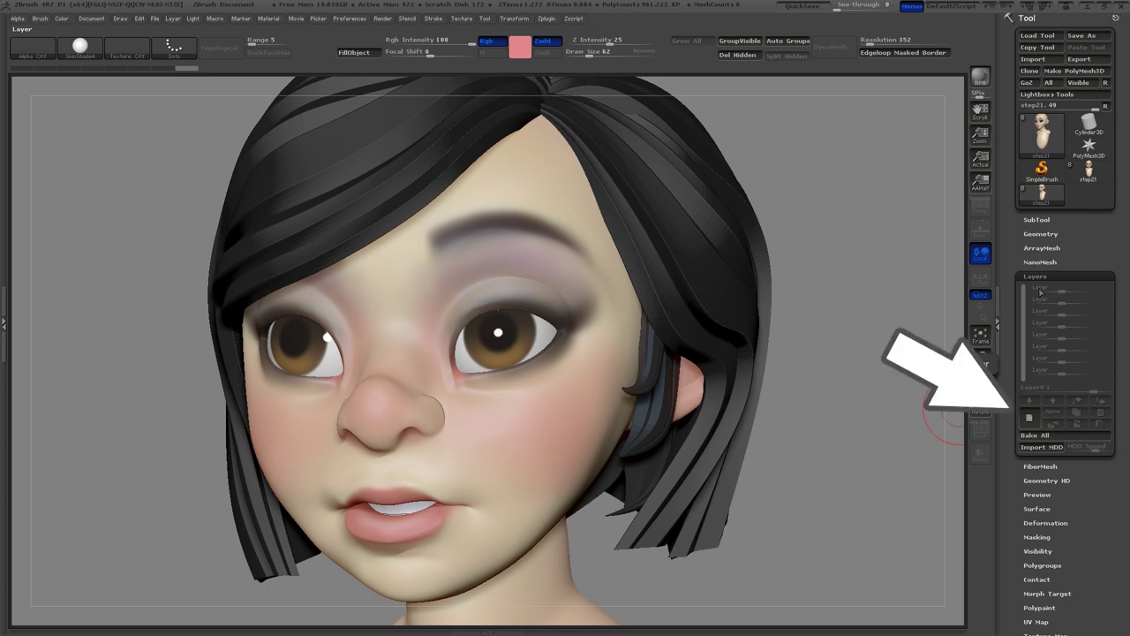
click(1029, 418)
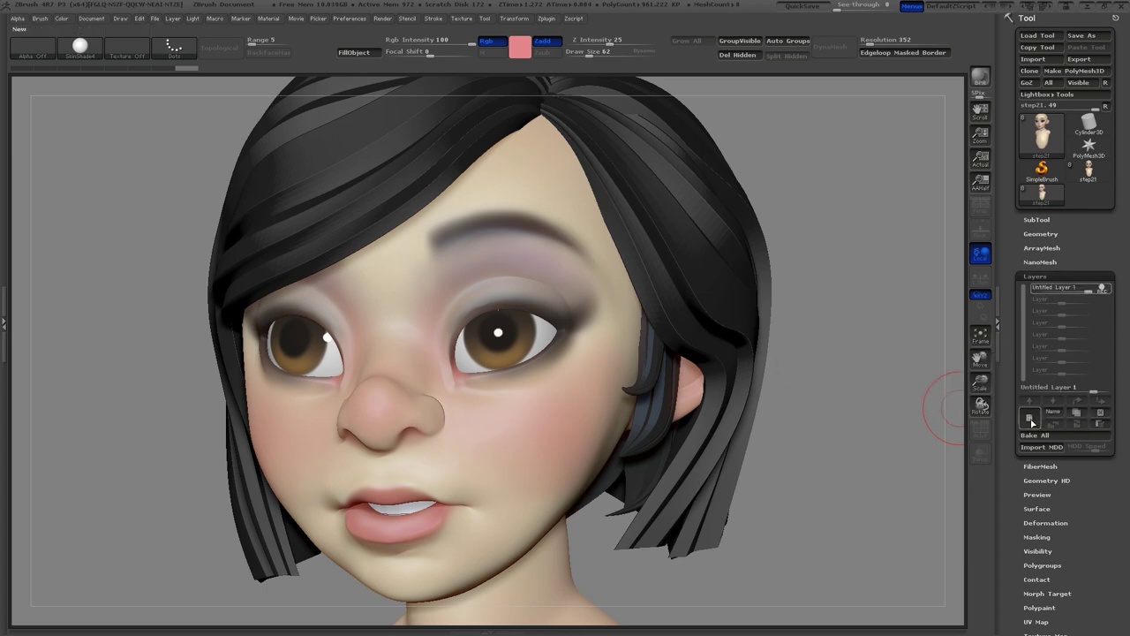
Turn off the polypaint display of the head subtool
drag(839, 368, 828, 370)
key(ctrl+shift+s)
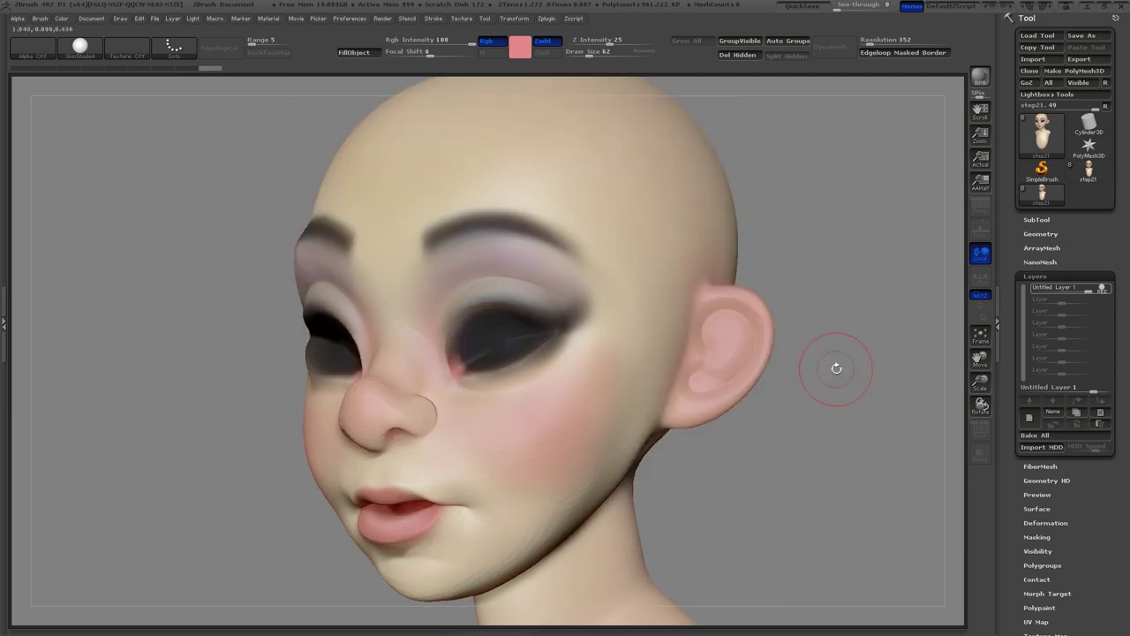
key(s)
drag(519, 338, 527, 338)
drag(795, 247, 834, 263)
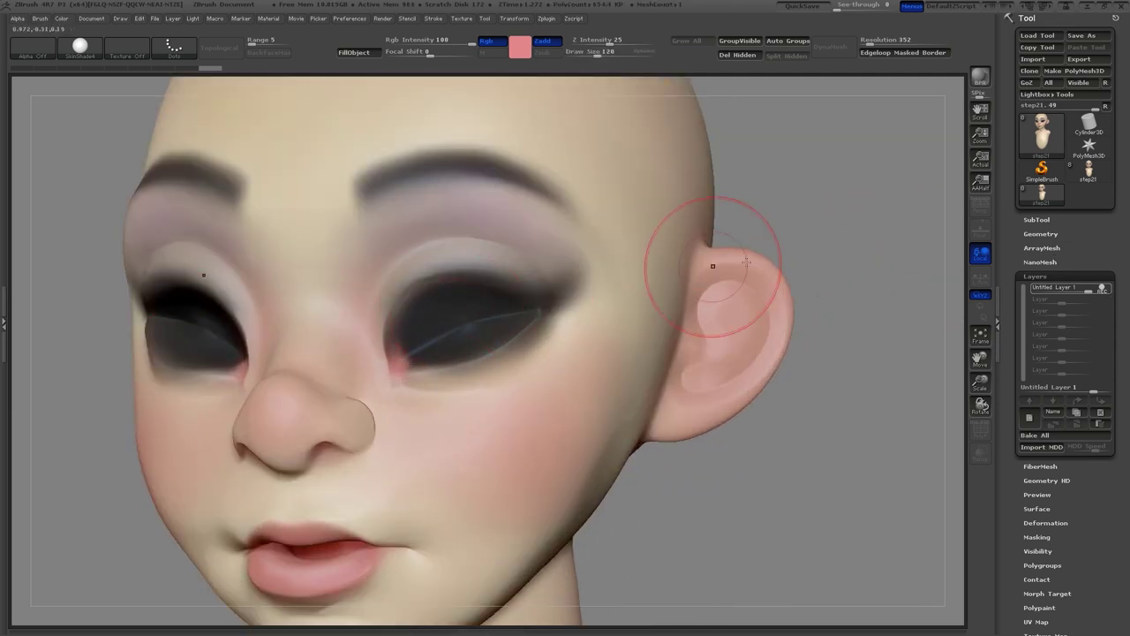
click(1044, 222)
click(1092, 234)
Mask the head so that only the eyelid areas around both eyes stay editable
key(s)
drag(426, 324, 420, 324)
mouse_move(397, 346)
ctrl+mouse_down()
mouse_move(436, 265)
mouse_move(508, 275)
mouse_move(362, 349)
ctrl+mouse_up()
mouse_move(365, 298)
mouse_down()
mouse_move(441, 353)
mouse_move(454, 328)
mouse_move(489, 304)
mouse_up()
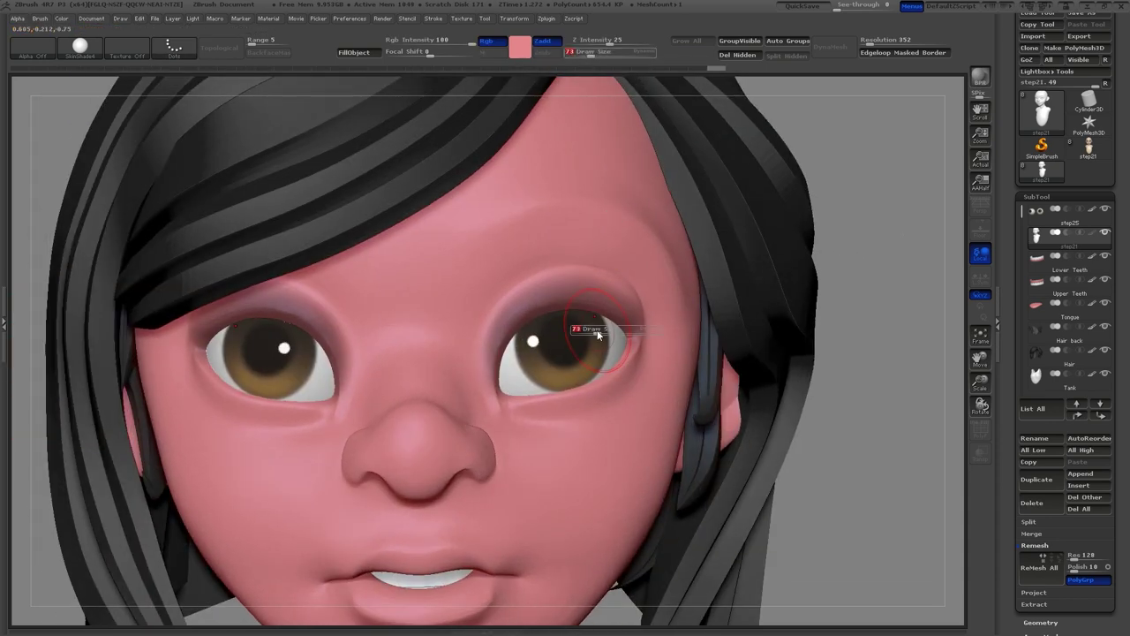
Pull both upper eyelids down over the eyeballs with the Move Topological brush
key(b)
key(m)
key(t)
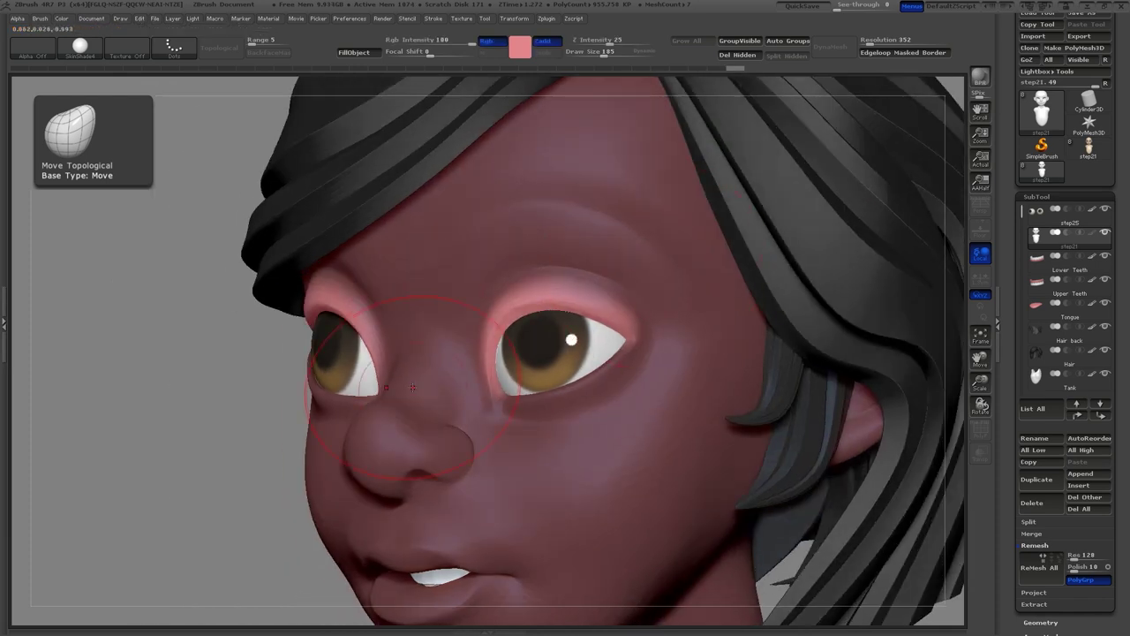
mouse_move(567, 311)
mouse_down()
mouse_move(572, 343)
mouse_move(589, 356)
mouse_move(567, 356)
mouse_up()
key(s)
drag(492, 365, 497, 380)
right_drag(497, 380, 562, 338)
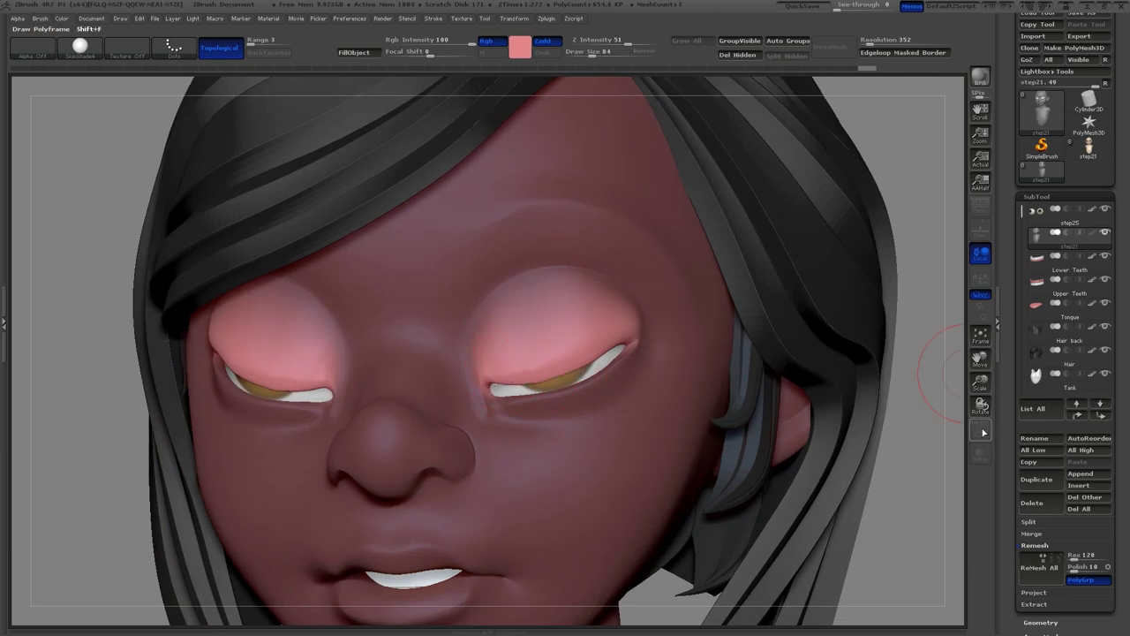
Show the polyframe and smooth the upper eyelid edges with Rgb turned off for the smoothing brush
click(980, 430)
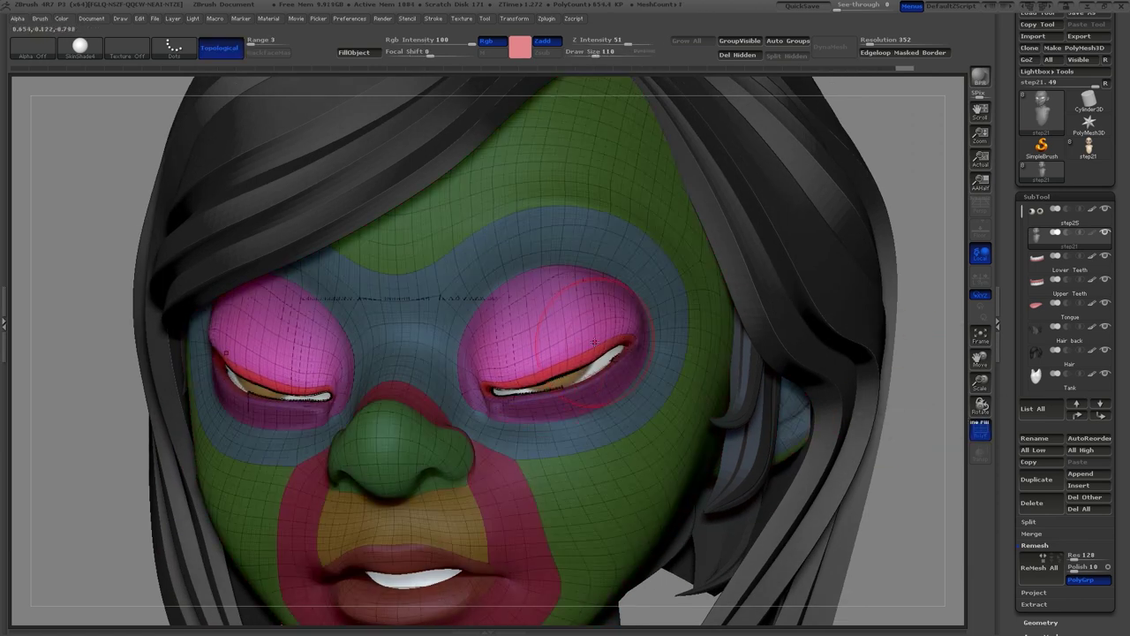
click(489, 41)
mouse_move(605, 348)
shift+mouse_down()
mouse_move(532, 382)
mouse_move(554, 381)
shift+mouse_up()
mouse_move(609, 346)
mouse_down()
mouse_move(562, 376)
mouse_move(618, 351)
mouse_up()
click(492, 40)
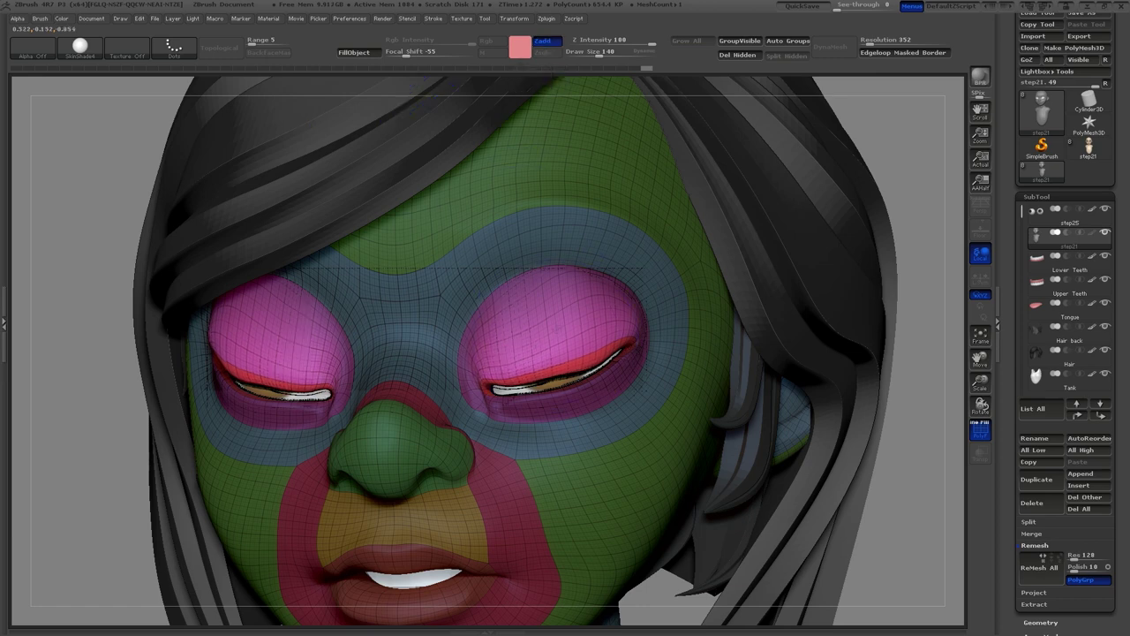
Round the lowered upper eyelids around the eyeballs and smooth their edges toward the inner eye corners
key(s)
mouse_move(550, 371)
mouse_down()
mouse_move(609, 355)
mouse_move(569, 369)
mouse_up()
key(s)
mouse_move(609, 362)
shift+right_down()
mouse_move(530, 369)
mouse_move(616, 374)
shift+right_up()
key(s)
key(shift)
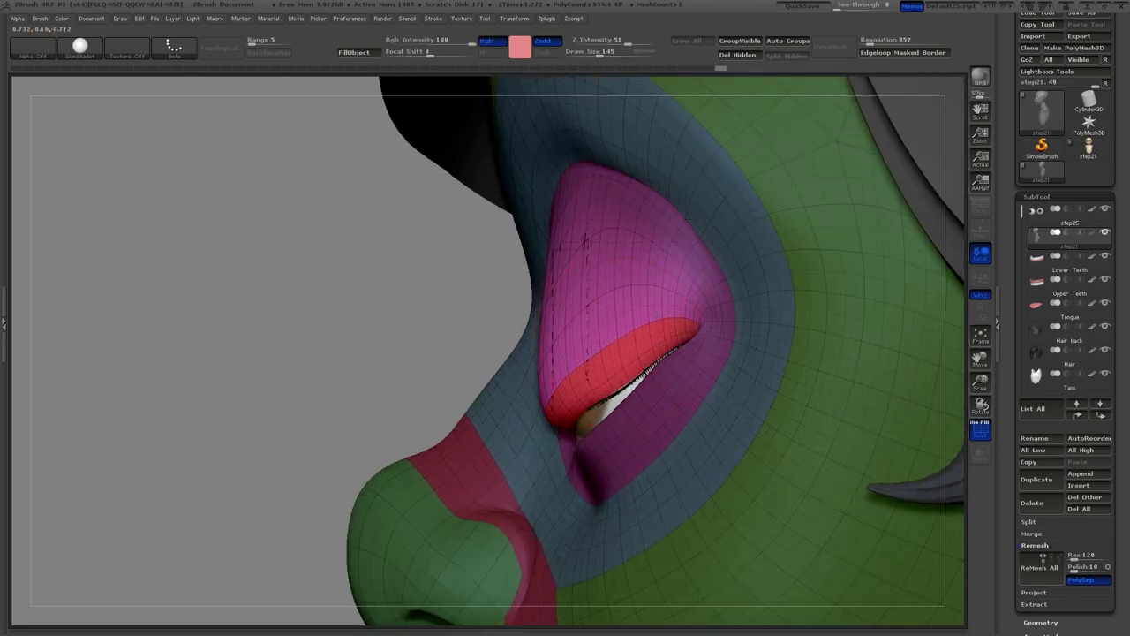
right_drag(402, 282, 603, 298)
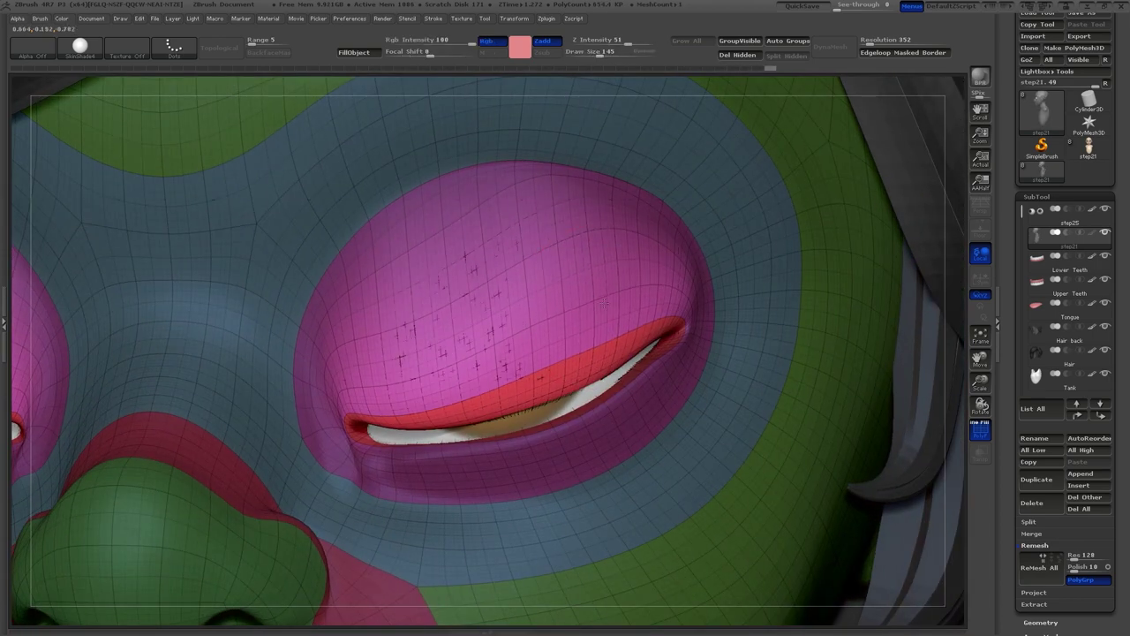
shift+drag(374, 426, 413, 433)
key(s)
click(419, 426)
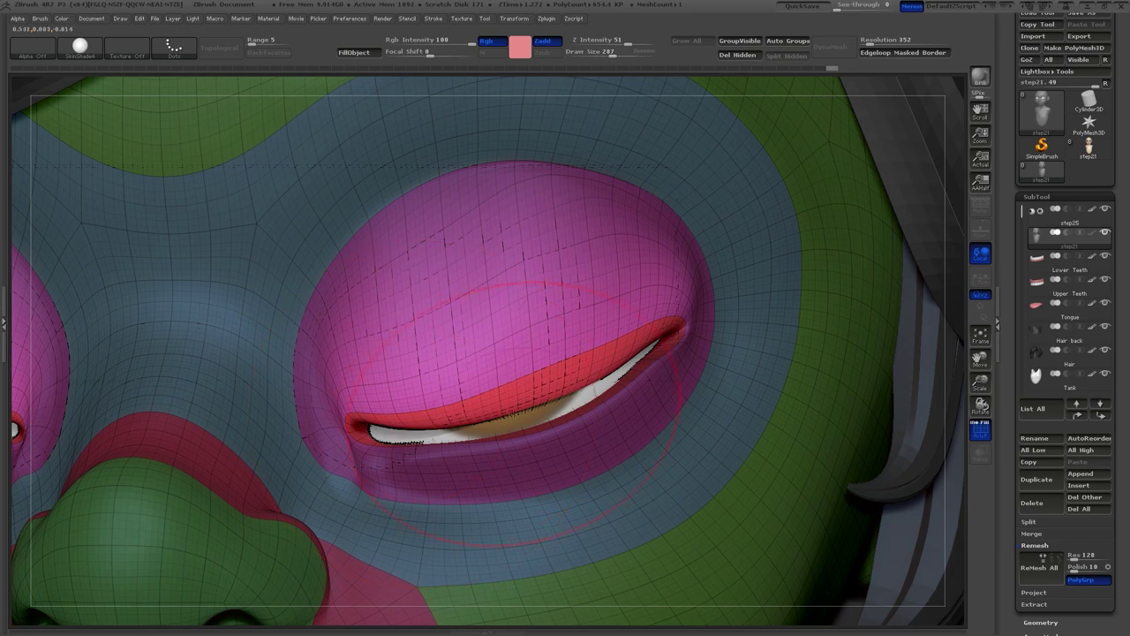
Clear the mask and reshape the upper eyelids until both eyes are fully closed
click(986, 333)
ctrl+right_drag(930, 338, 748, 480)
ctrl+drag(722, 493, 702, 509)
key(s)
click(567, 279)
mouse_move(516, 275)
mouse_down()
mouse_move(509, 251)
mouse_move(483, 248)
mouse_up()
drag(572, 262, 585, 242)
drag(520, 258, 519, 251)
drag(624, 226, 521, 243)
mouse_move(707, 538)
alt+mouse_down()
mouse_move(751, 384)
mouse_move(854, 406)
alt+mouse_up()
key(s)
drag(856, 406, 843, 403)
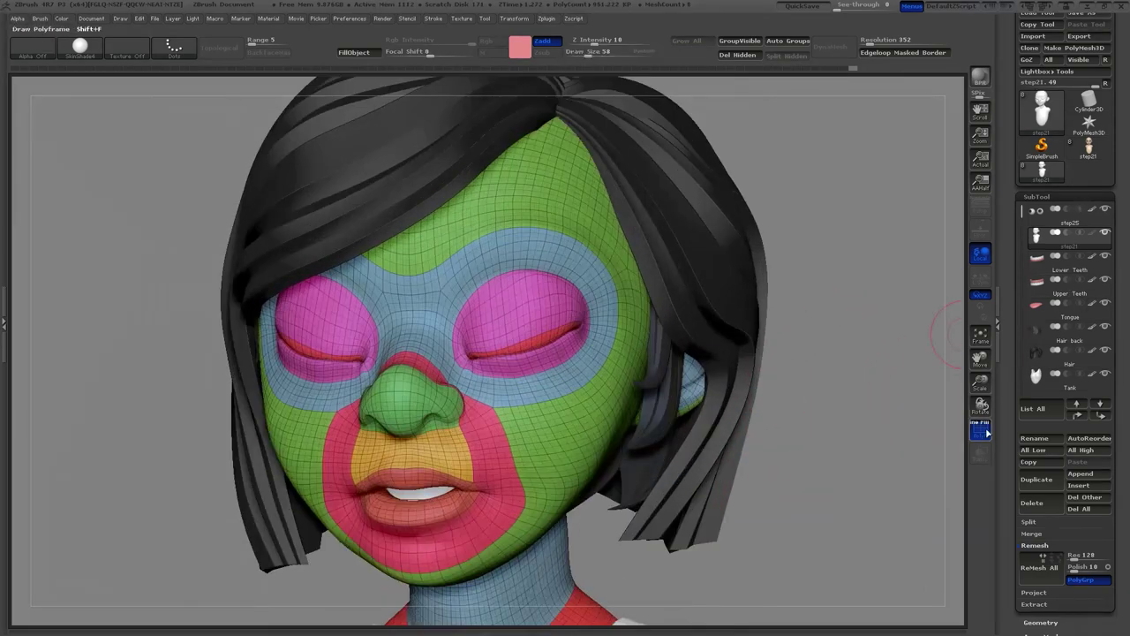
Hide the polyframe and turn the head's polypaint display back on
click(986, 433)
click(1093, 234)
mouse_move(887, 320)
mouse_down()
mouse_move(859, 323)
mouse_move(884, 346)
mouse_up()
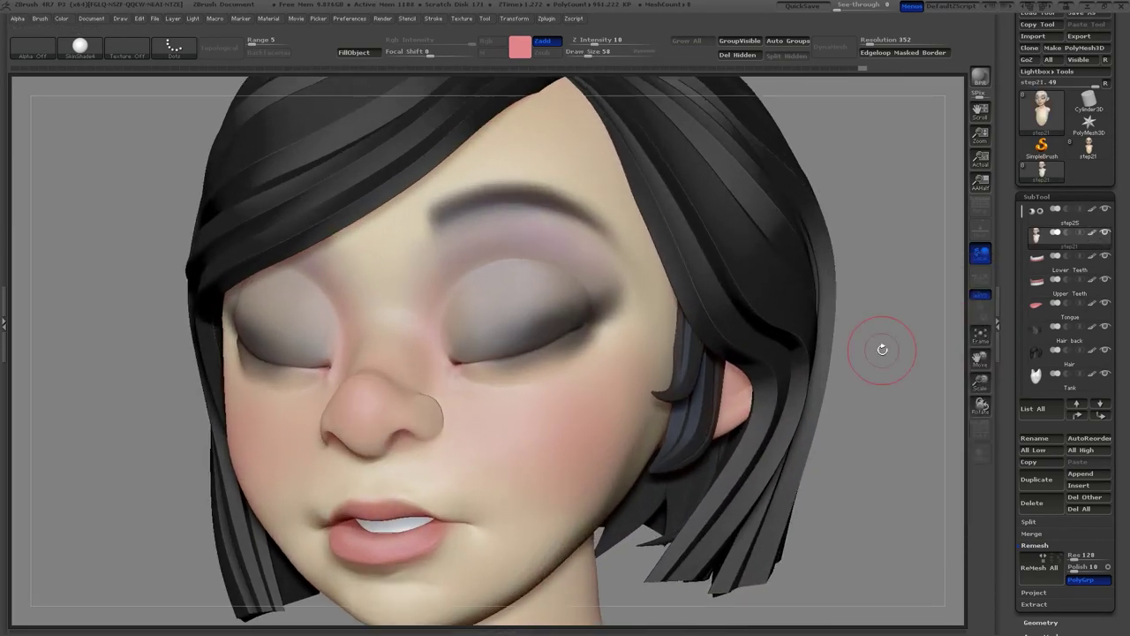
Lower the eyelid layer's intensity to 0.03529 and rename the layer as Close Eyes
drag(1005, 503, 1042, 361)
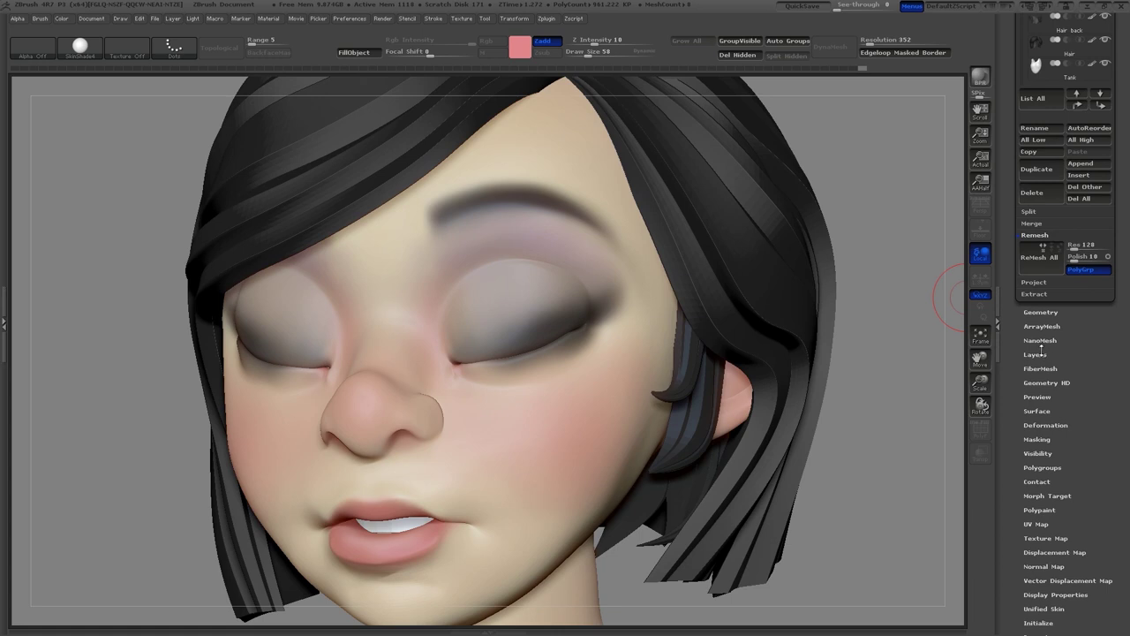
click(1040, 351)
drag(1008, 325, 1019, 419)
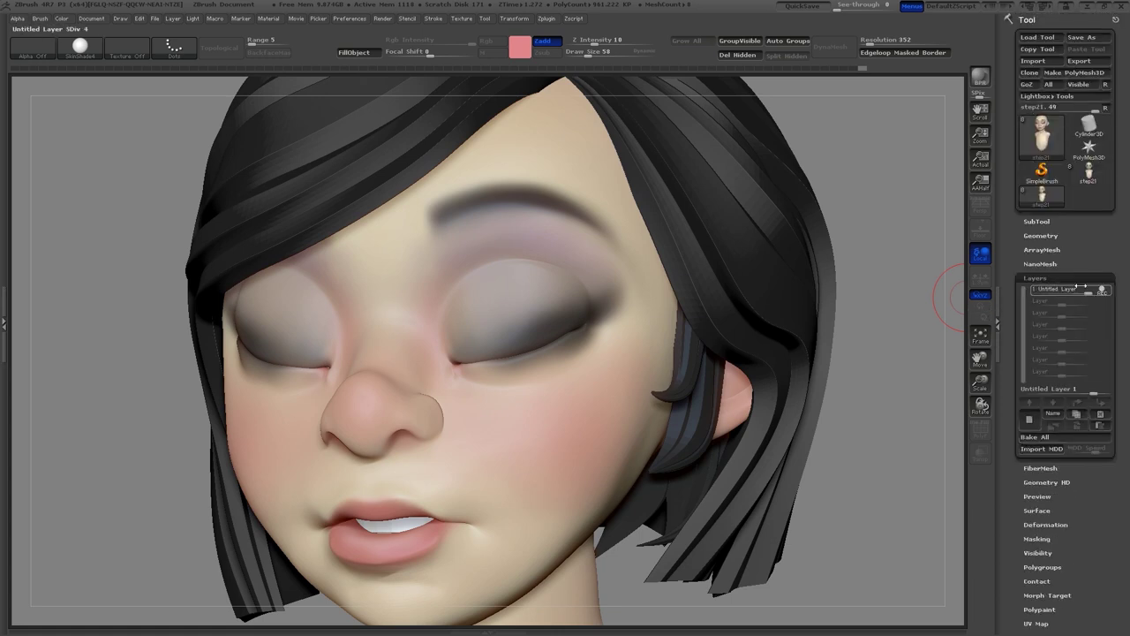
mouse_move(1092, 288)
mouse_down()
mouse_move(1050, 289)
mouse_move(1105, 291)
mouse_move(1064, 291)
mouse_up()
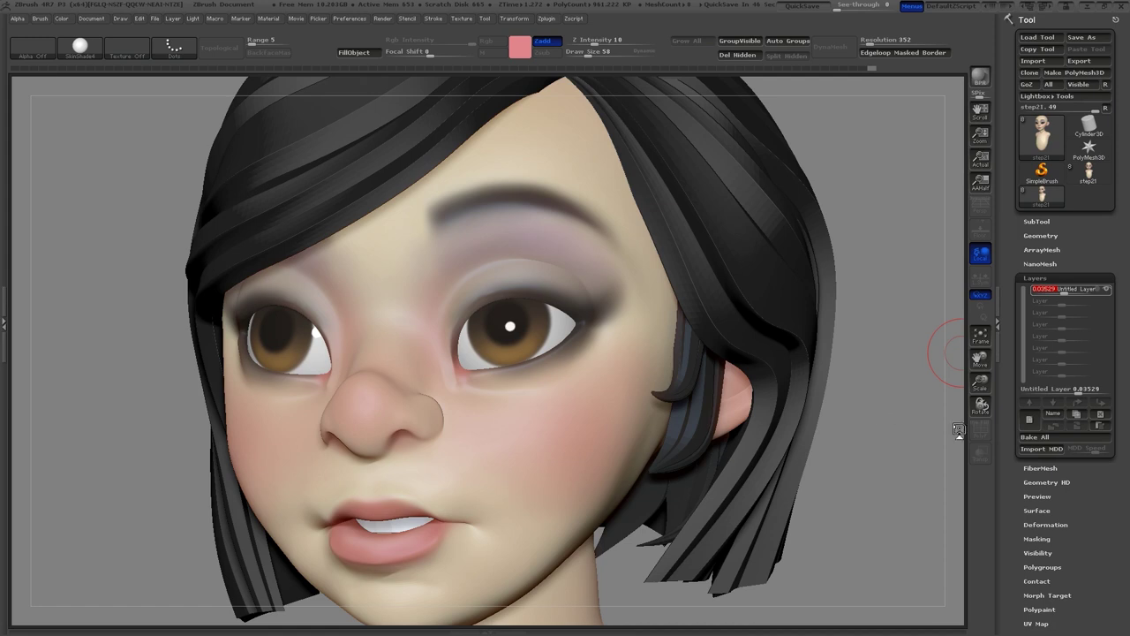
click(1054, 413)
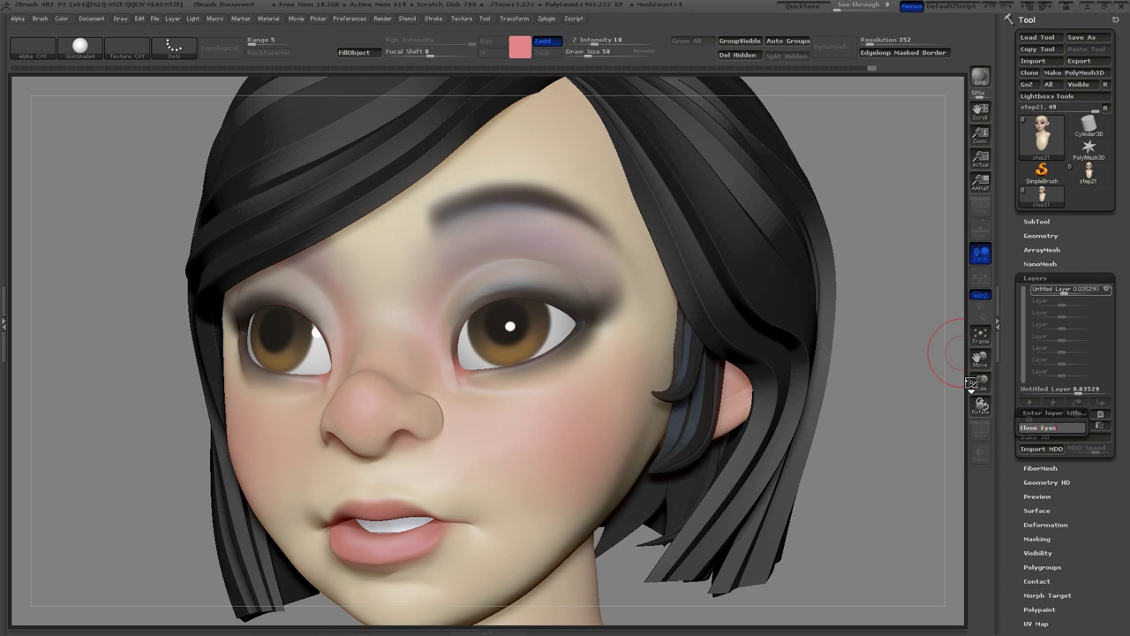
key(Return)
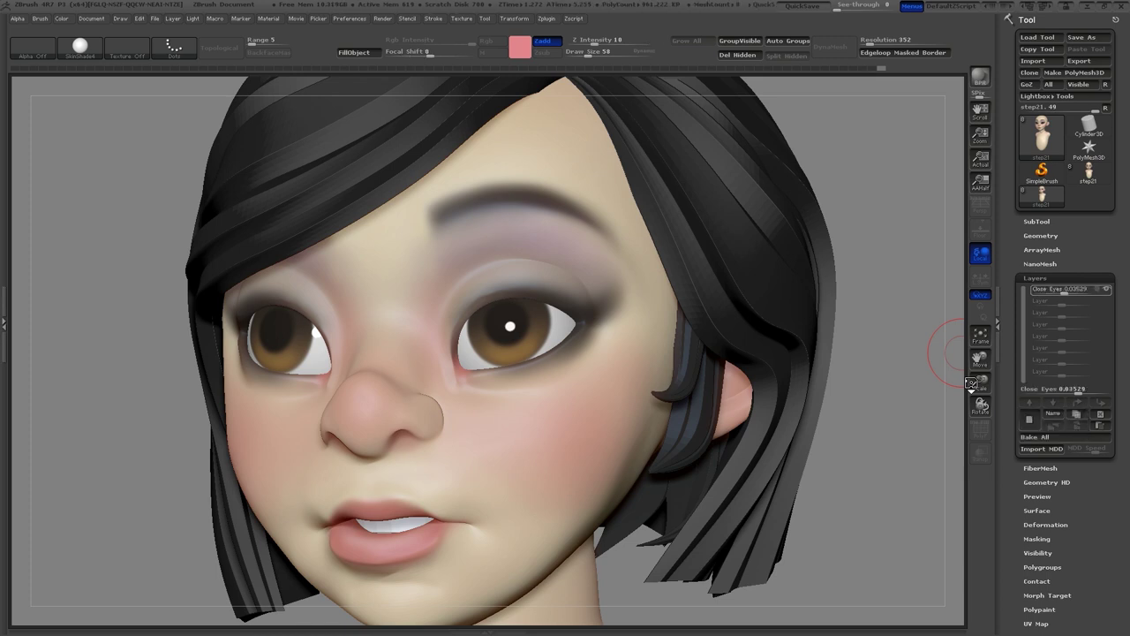
Face the head frontally and add a second recording layer below Close Eyes
drag(903, 391, 887, 378)
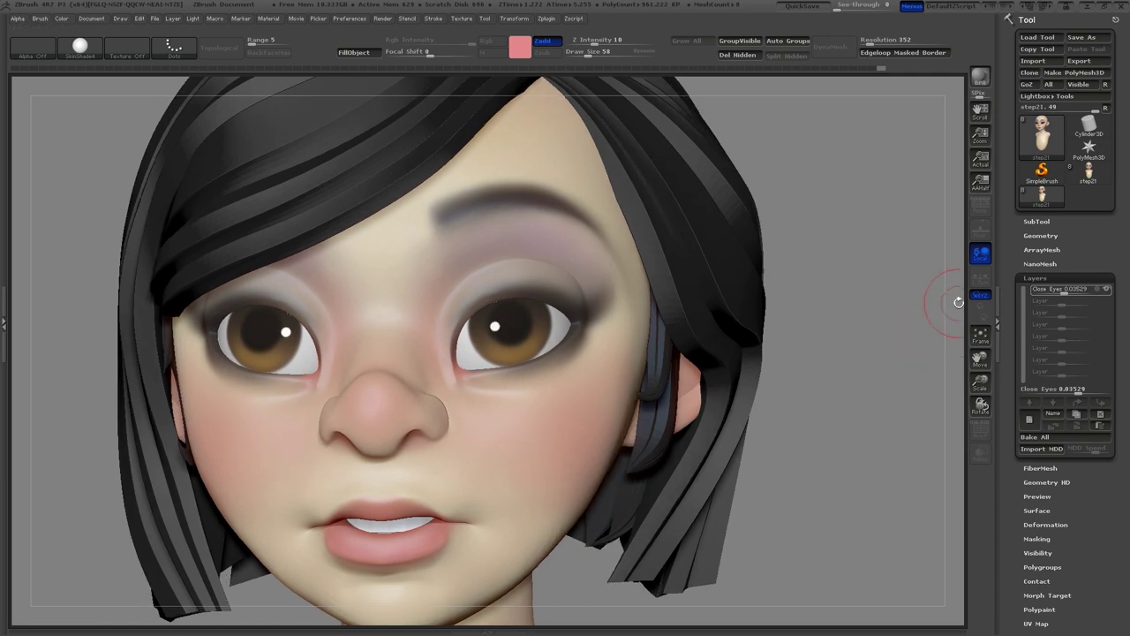
drag(958, 302, 956, 274)
drag(840, 356, 840, 357)
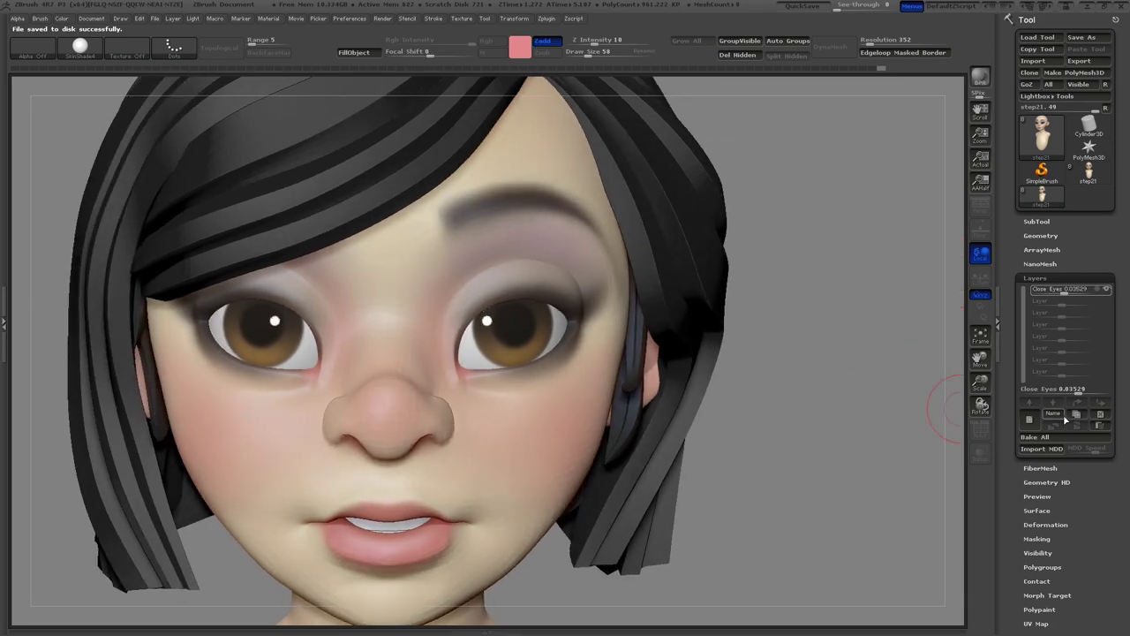
click(1030, 420)
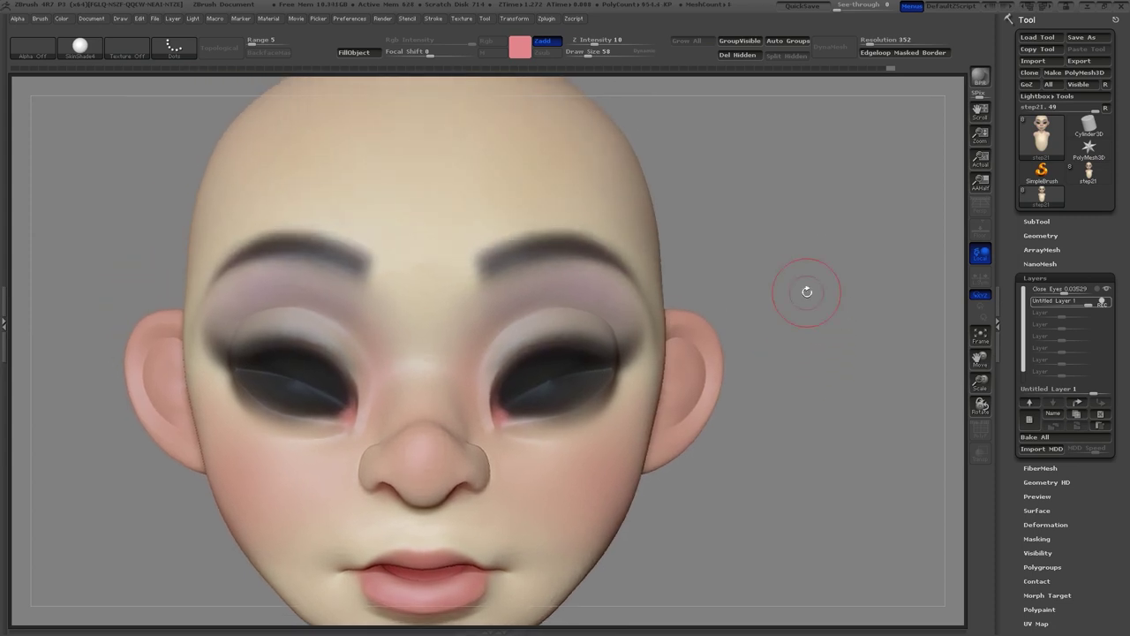
Mask both eye areas with a draw size of 191 and soften the mask edges
key(s)
drag(538, 283, 539, 282)
mouse_move(558, 404)
ctrl+mouse_down()
mouse_move(547, 393)
mouse_move(567, 388)
mouse_move(545, 372)
ctrl+mouse_up()
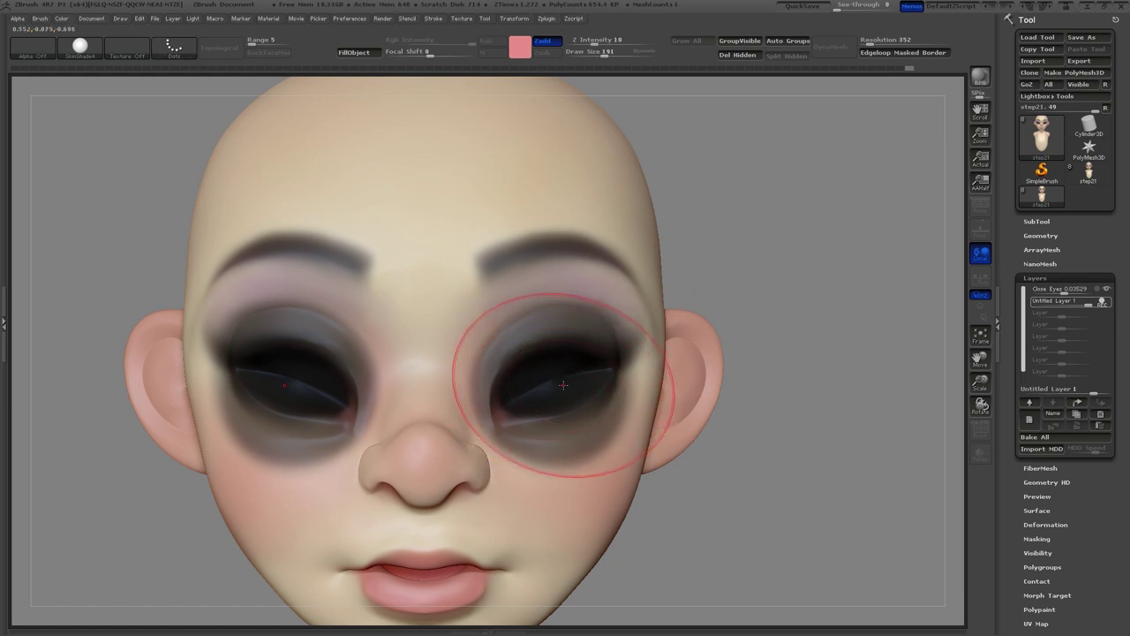
ctrl+click(577, 406)
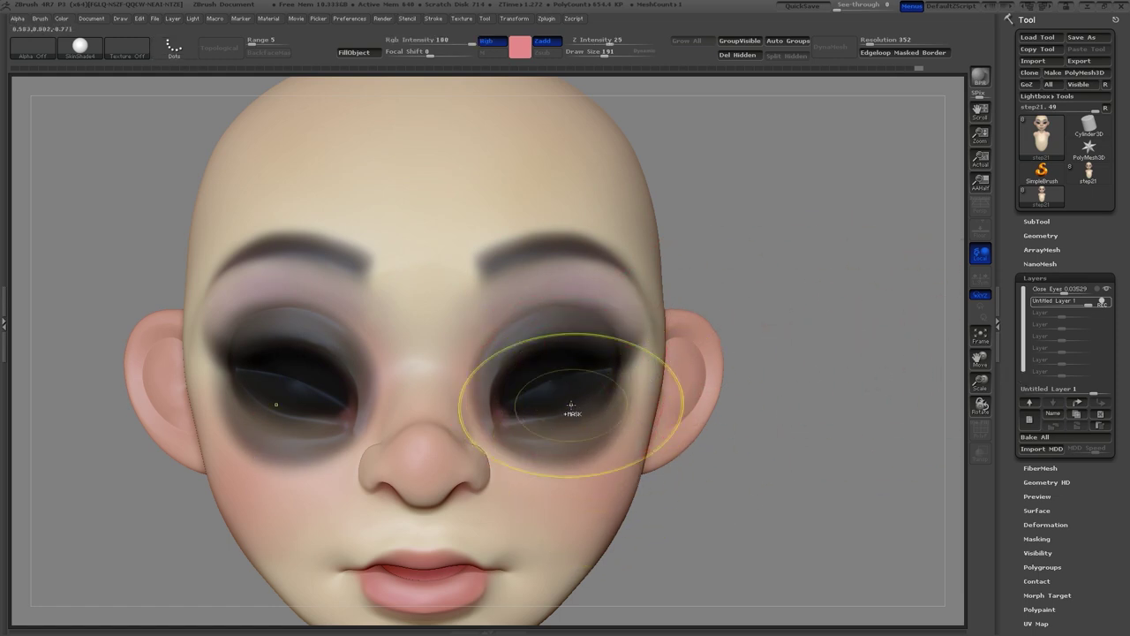
ctrl+click(583, 404)
Push both eyebrows upward into raised arches using a large move brush
key(2)
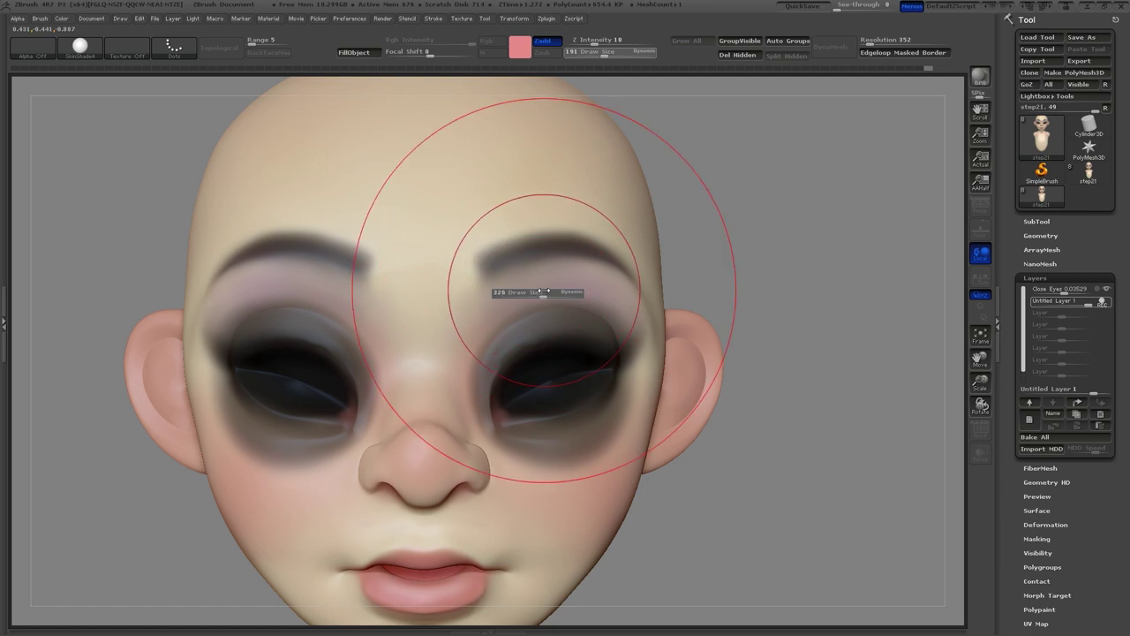
mouse_move(545, 264)
mouse_down()
mouse_move(537, 234)
mouse_move(520, 246)
mouse_up()
key(s)
drag(588, 253, 595, 241)
mouse_move(609, 262)
mouse_down()
mouse_move(617, 257)
mouse_move(564, 243)
mouse_move(495, 247)
mouse_move(509, 246)
mouse_up()
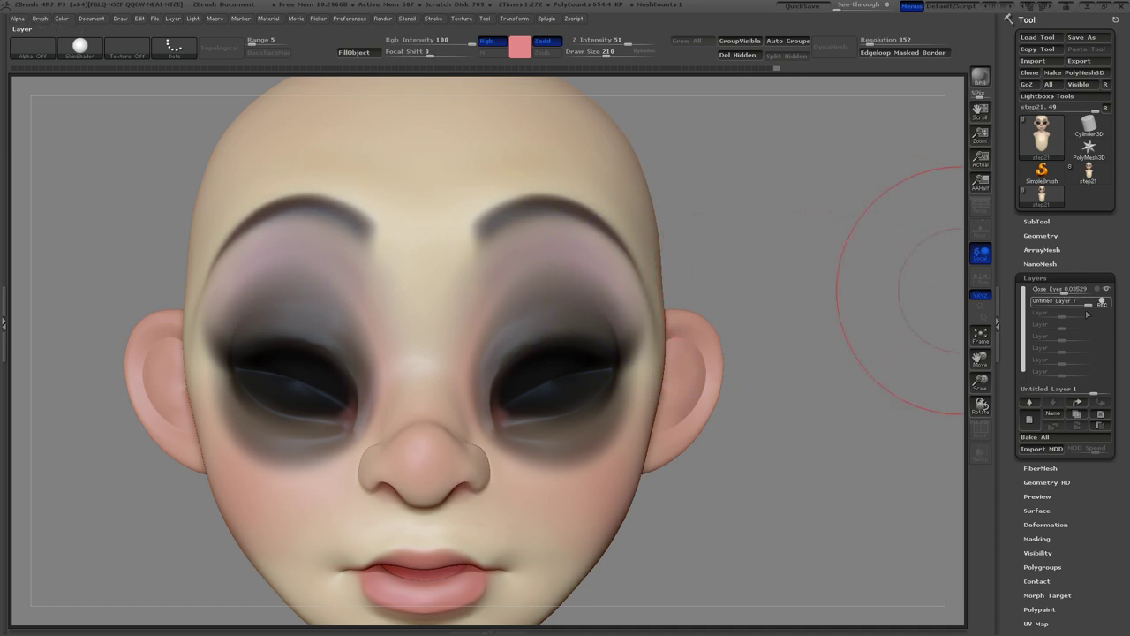
Lower the eyebrow layer's intensity to 0.03529 and rename the layer as Raise Brow
mouse_move(1072, 302)
mouse_down()
mouse_move(1083, 301)
mouse_move(1064, 303)
mouse_up()
mouse_move(1067, 303)
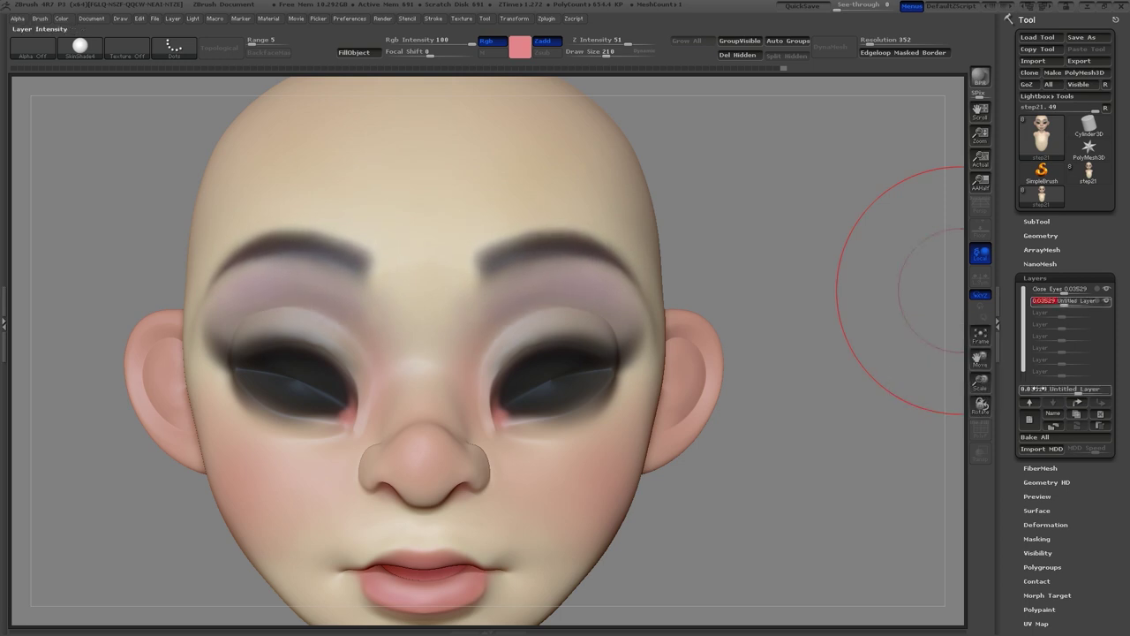
click(1053, 412)
text(Raise B)
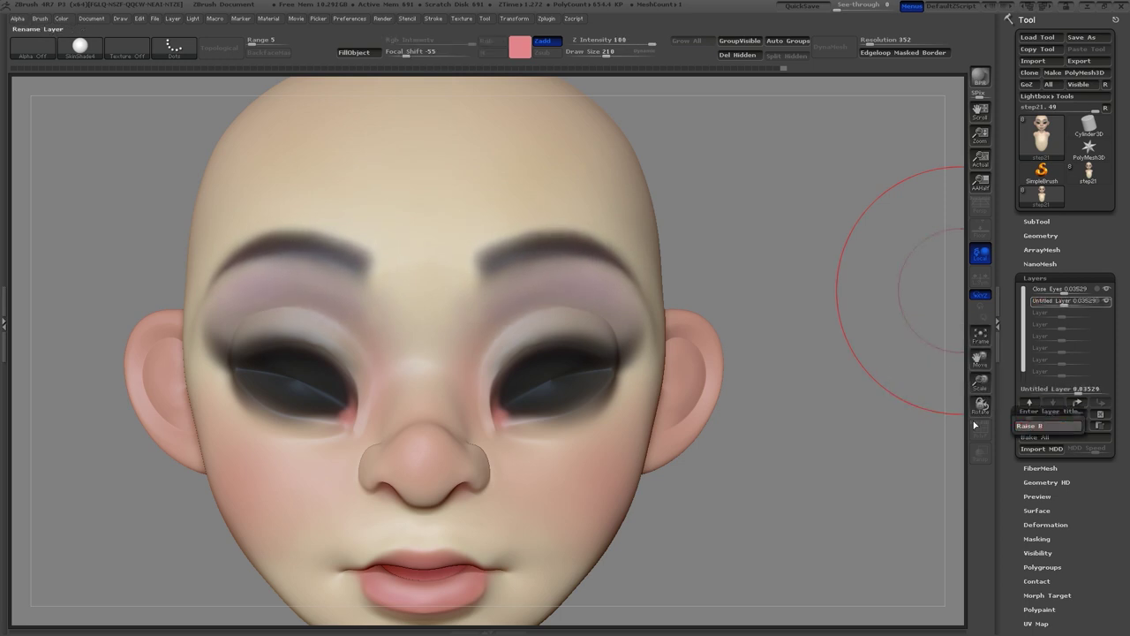
text(row)
key(Return)
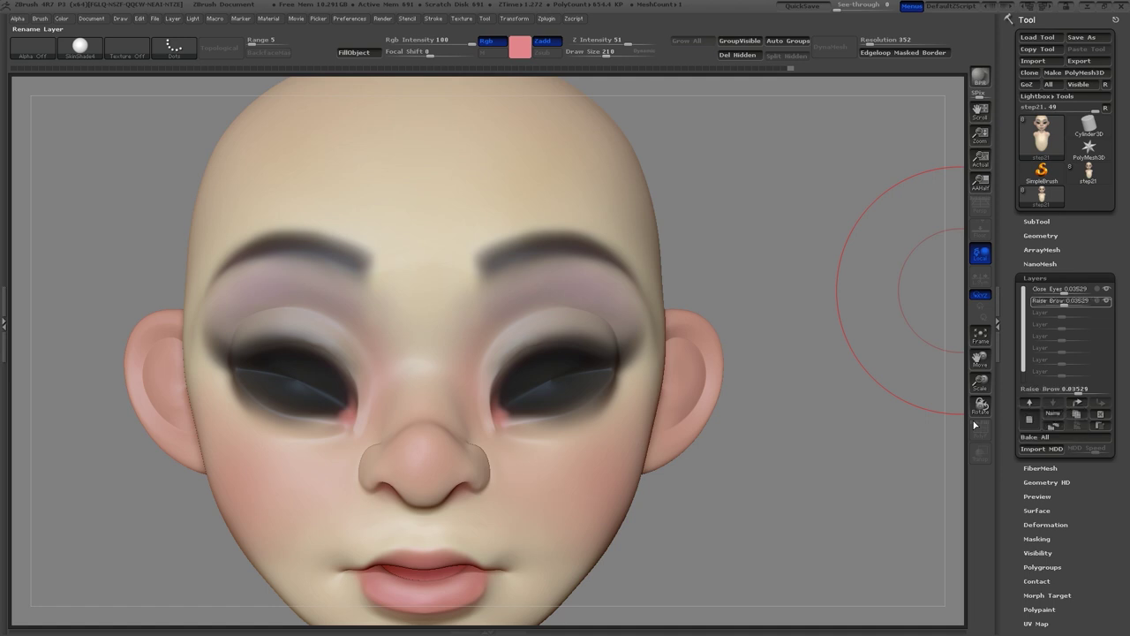
Set the Raise Brow layer's intensity to 0 and the Close Eyes layer's intensity to 0.01176
click(1061, 304)
click(1062, 294)
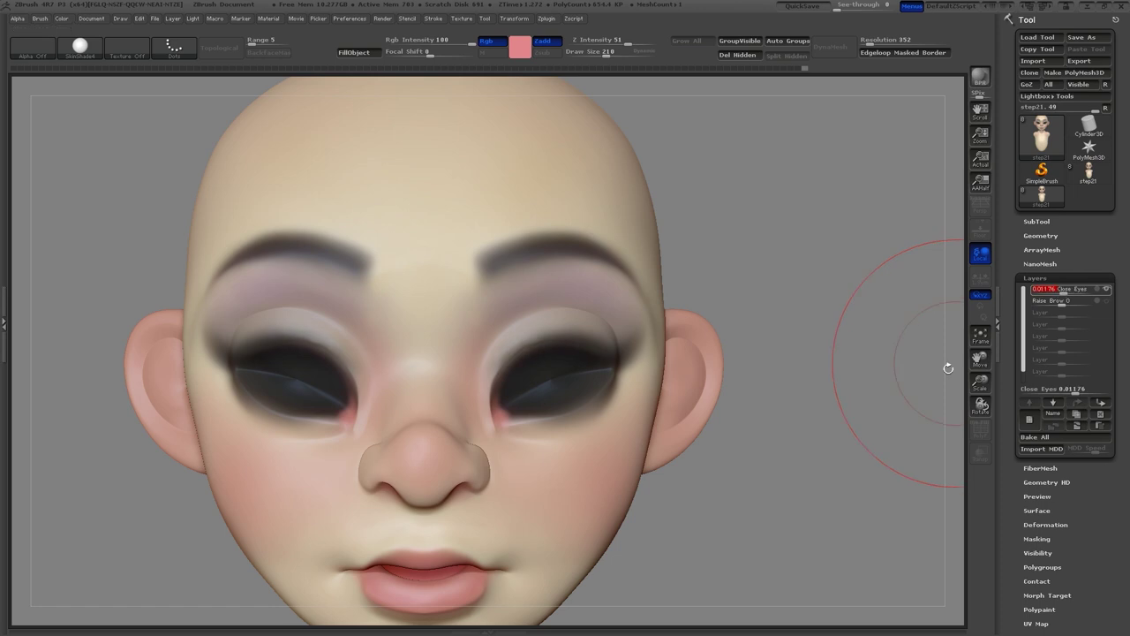
key(s)
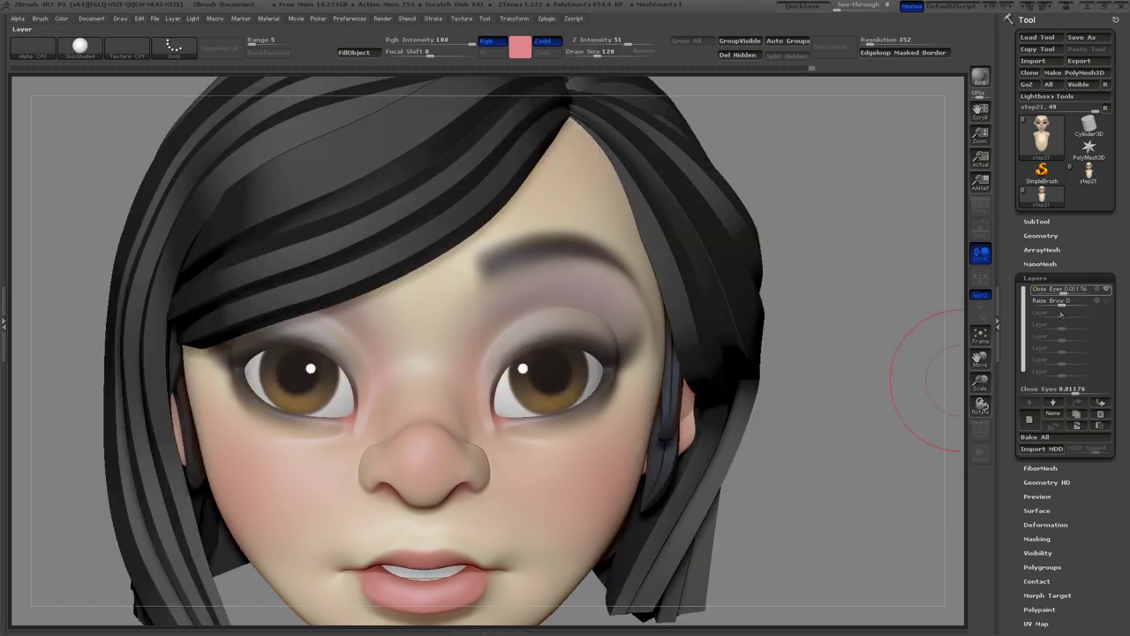
Set the Raise Brow layer's intensity to 0.10588 and add a new layer below it
click(1055, 301)
mouse_move(1059, 301)
mouse_down()
mouse_move(1094, 301)
mouse_move(1066, 302)
mouse_up()
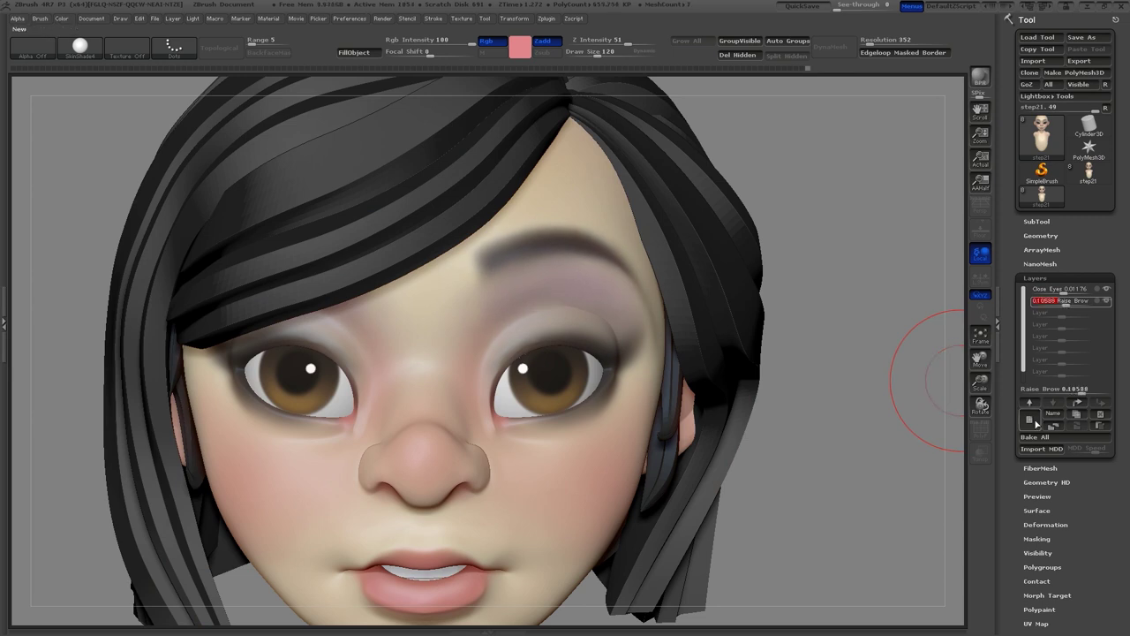
click(1028, 422)
click(1029, 422)
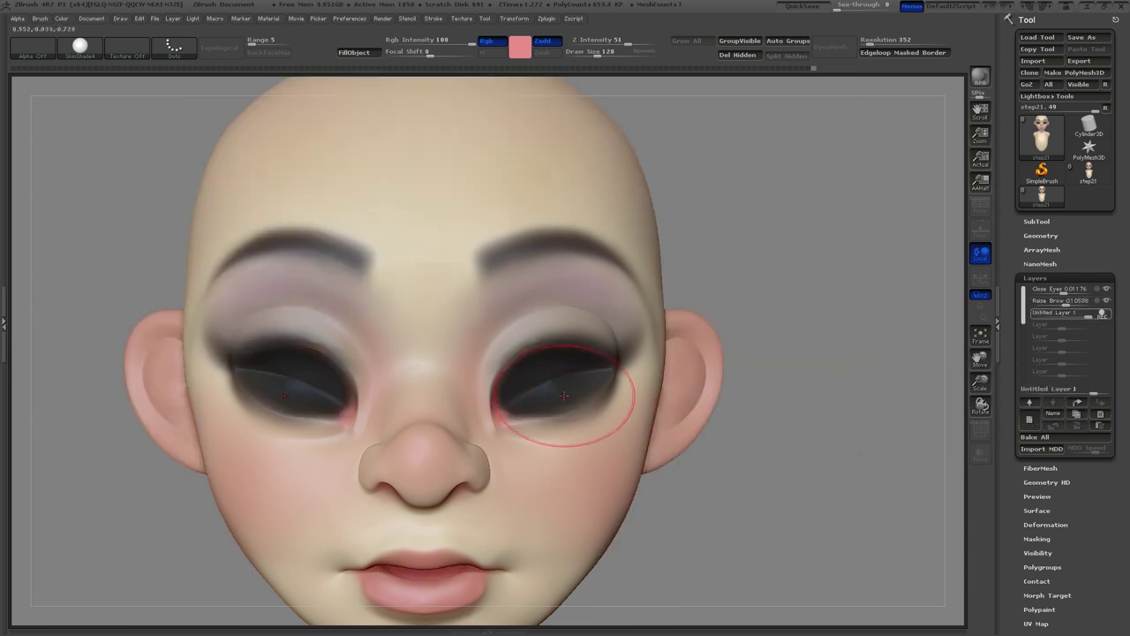
Mask both eye areas and push the inner ends of the eyebrows down into an angry slant with the Move Topological brush
key(s)
drag(545, 253, 548, 253)
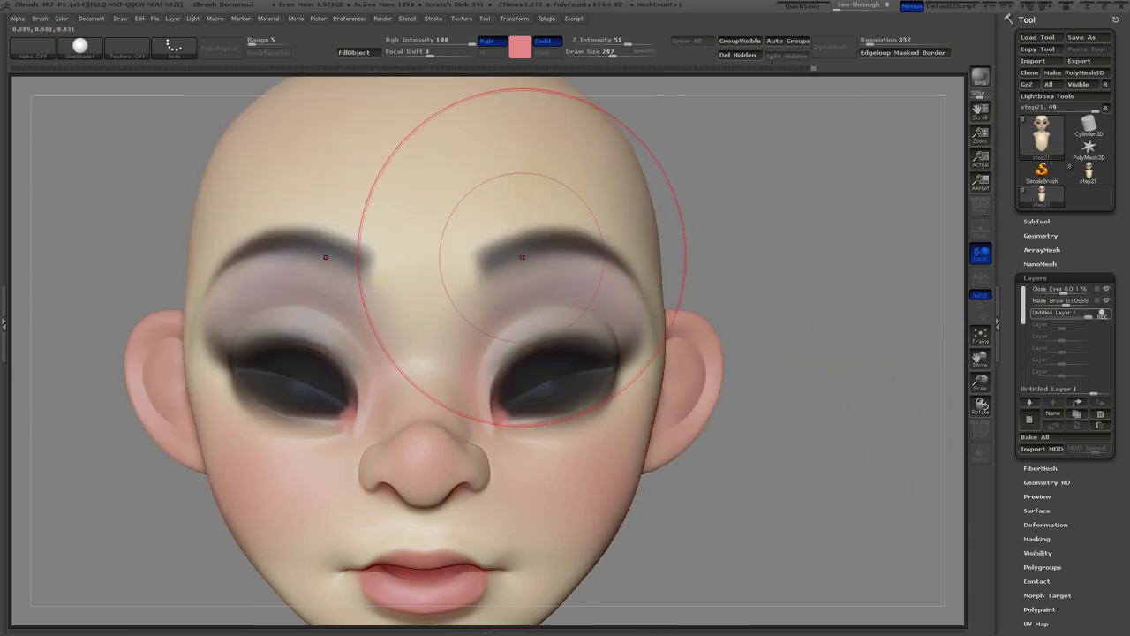
mouse_move(556, 363)
ctrl+mouse_down()
mouse_move(565, 375)
mouse_move(544, 386)
ctrl+mouse_up()
key(ctrl+z)
drag(522, 232, 509, 299)
key(s)
drag(515, 302, 496, 302)
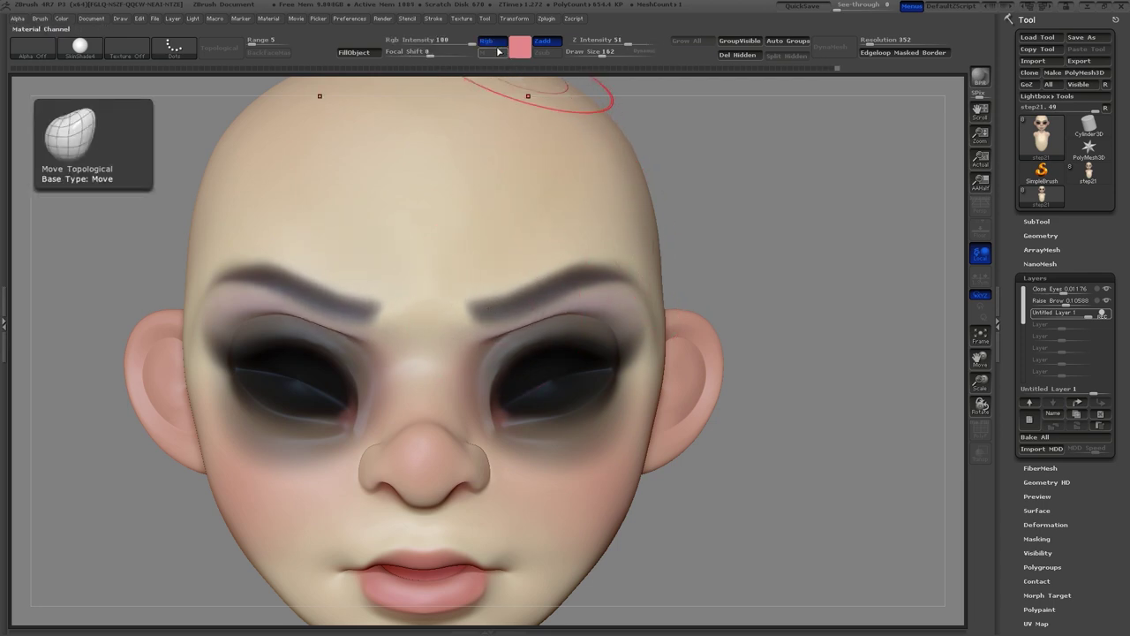
Turn off the Rgb channel and reshape the eyebrows into a flatter, lower frown with smaller brush strokes
click(496, 50)
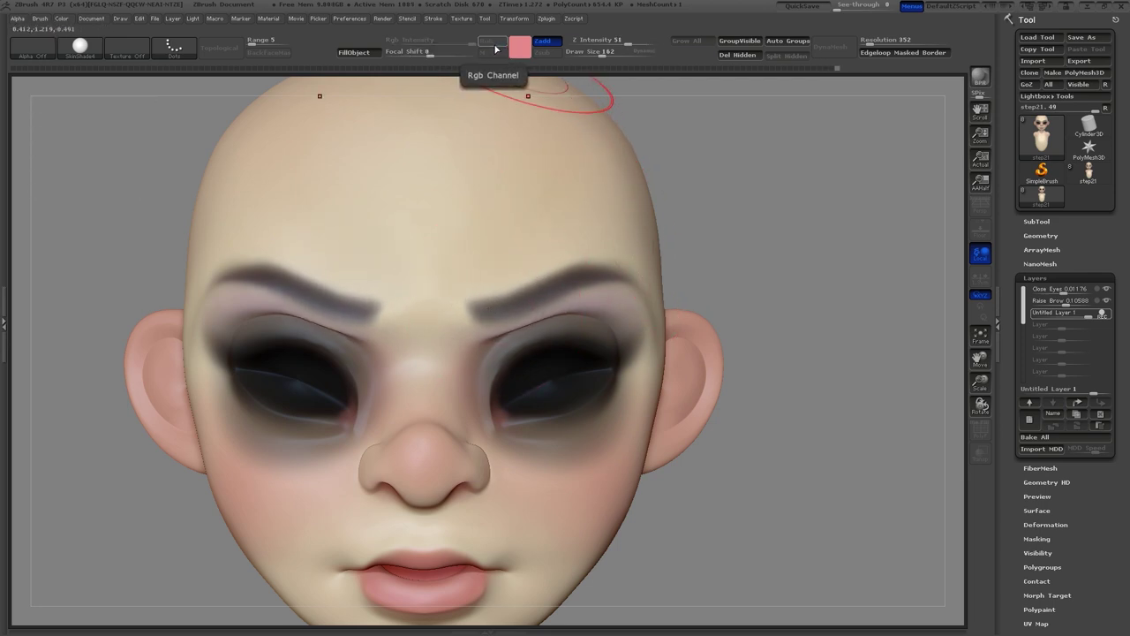
click(495, 46)
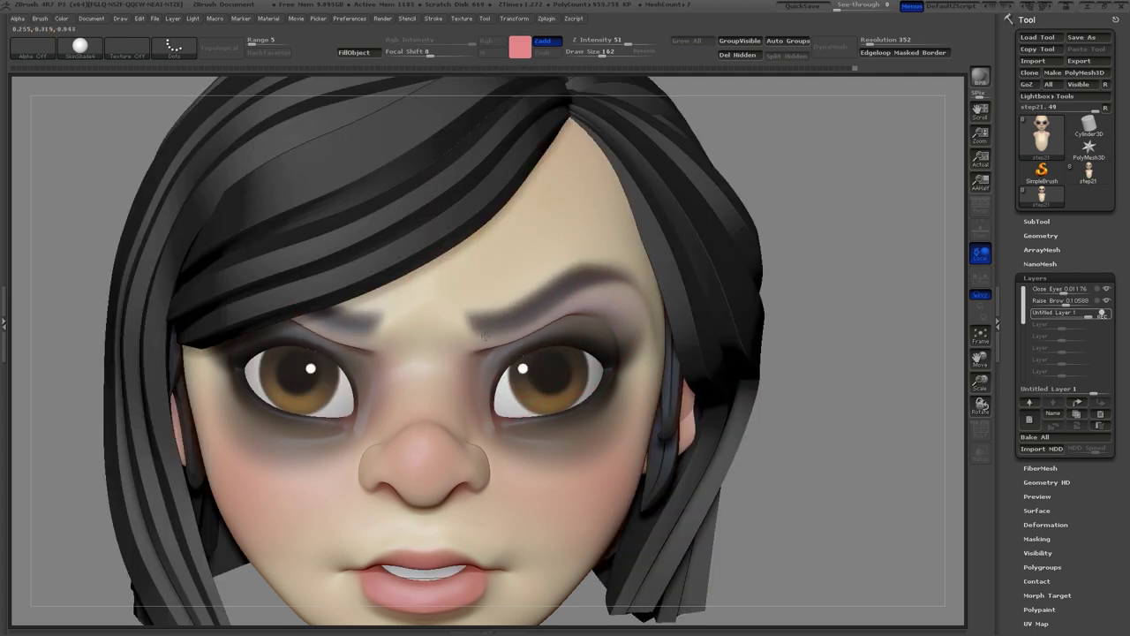
drag(510, 314, 512, 319)
drag(551, 285, 559, 292)
key(bracketleft)
mouse_move(503, 314)
mouse_down()
mouse_move(510, 342)
mouse_move(527, 312)
mouse_up()
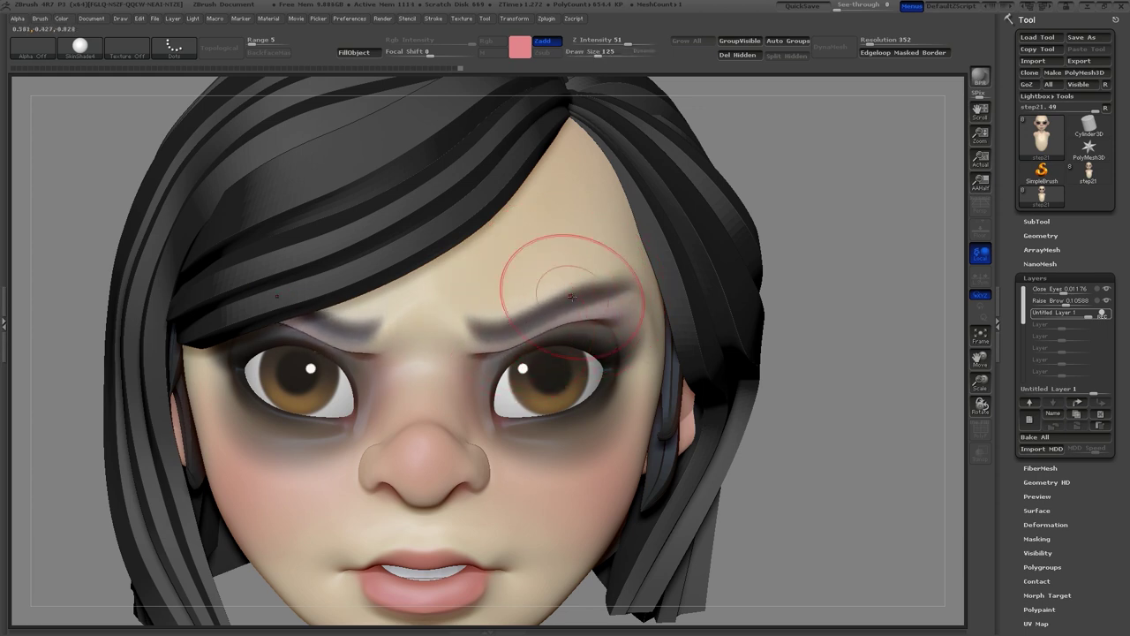
key(bracketleft)
drag(795, 292, 521, 318)
mouse_move(309, 422)
mouse_down()
mouse_move(229, 456)
mouse_move(231, 539)
mouse_up()
mouse_move(403, 425)
shift+mouse_down()
mouse_move(380, 450)
mouse_move(437, 389)
shift+mouse_up()
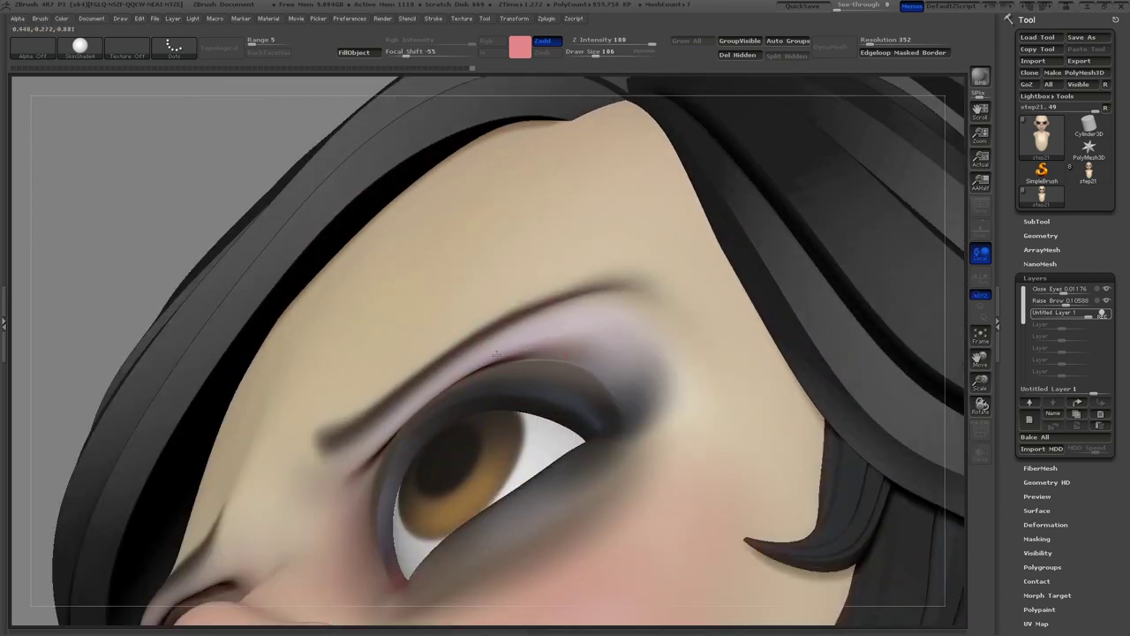
Build up soft frown bulges beside the inner ends of the eyebrows with the Inflate brush
key(b)
key(i)
key(n)
alt+drag(144, 218, 168, 141)
mouse_move(565, 133)
mouse_down()
mouse_move(788, 228)
mouse_move(873, 187)
mouse_up()
mouse_move(839, 287)
alt+mouse_down()
mouse_move(883, 200)
mouse_move(885, 282)
alt+mouse_up()
key(s)
mouse_move(474, 298)
mouse_down()
mouse_move(492, 296)
mouse_move(427, 289)
mouse_move(572, 250)
mouse_up()
key(bracketleft)
Carve frown creases between the eyebrows and around the upper lids with the DamStandard brush at a small draw size
key(b)
key(d)
key(s)
key(bracketleft)
mouse_move(379, 338)
mouse_down()
mouse_move(360, 308)
mouse_move(378, 255)
mouse_move(351, 259)
mouse_up()
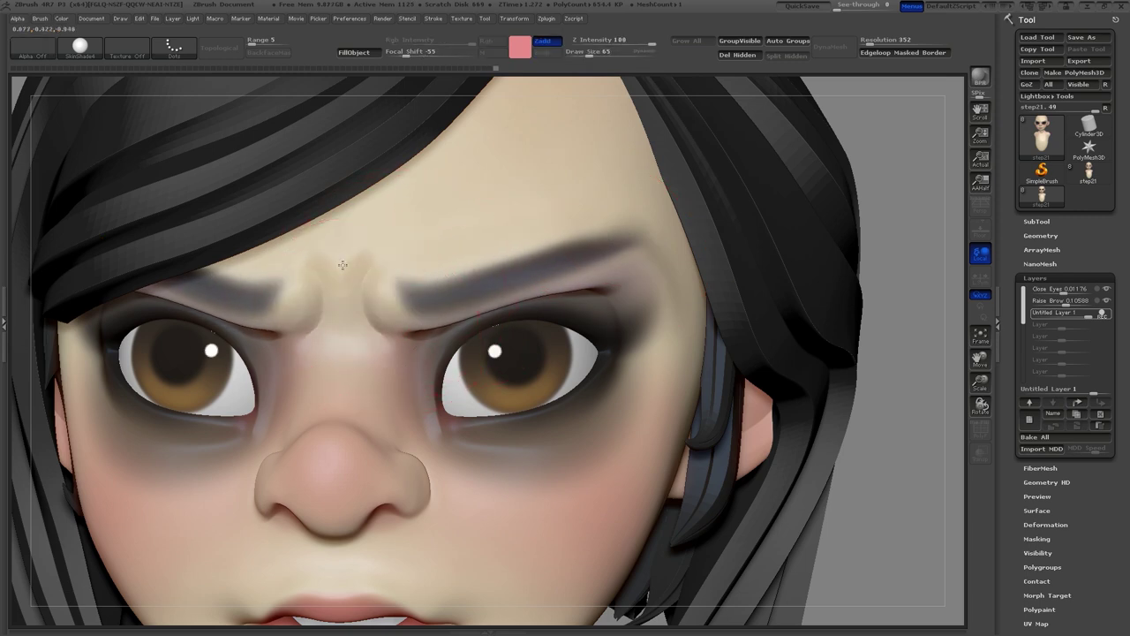
mouse_move(946, 239)
alt+mouse_down()
mouse_move(835, 237)
mouse_move(845, 282)
mouse_move(966, 267)
alt+mouse_up()
Stop recording on the new brow layer and rename it Angry
mouse_move(1084, 313)
mouse_down()
mouse_move(1041, 314)
mouse_move(1104, 314)
mouse_up()
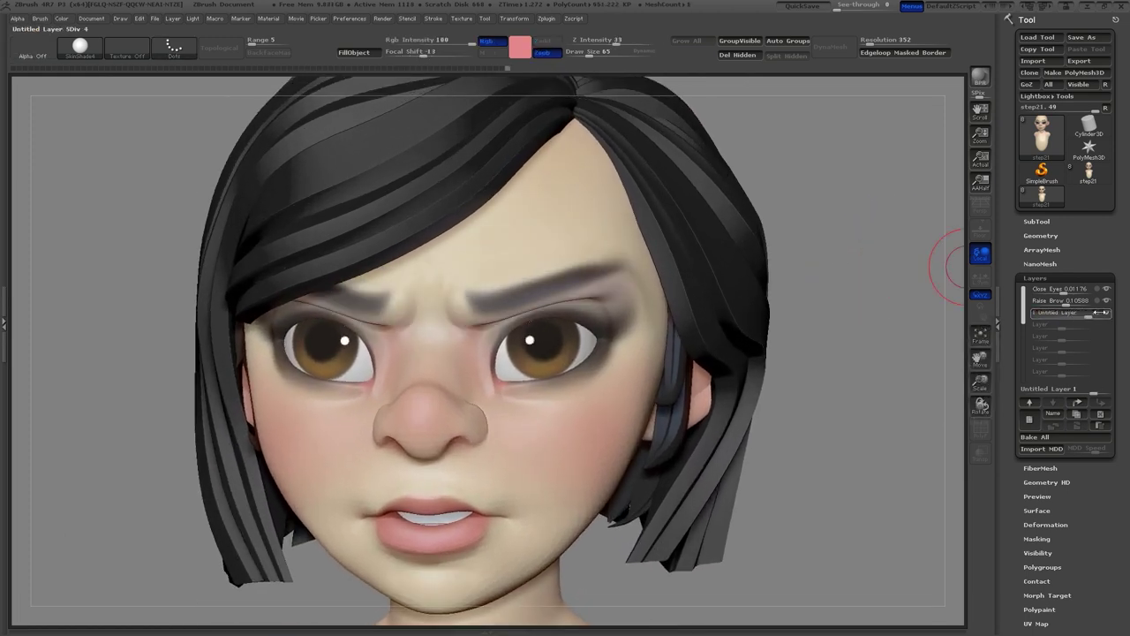
click(1052, 421)
text(A)
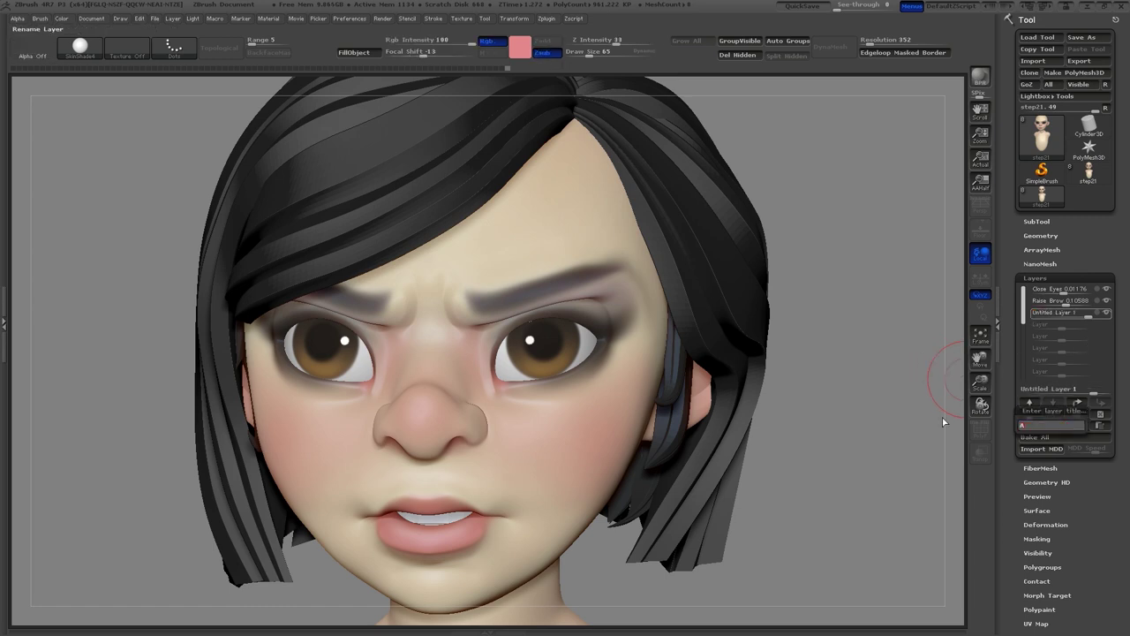
text(ngry)
key(Return)
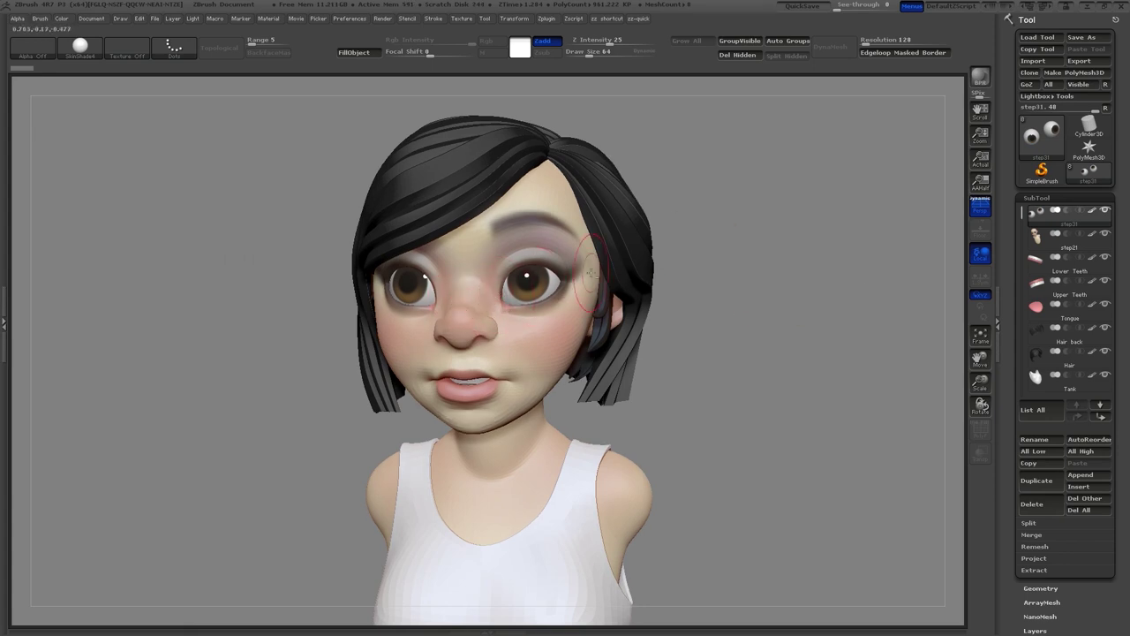
Isolate the eyeballs and mask the character's left eyeball from a top view
key(alt+s)
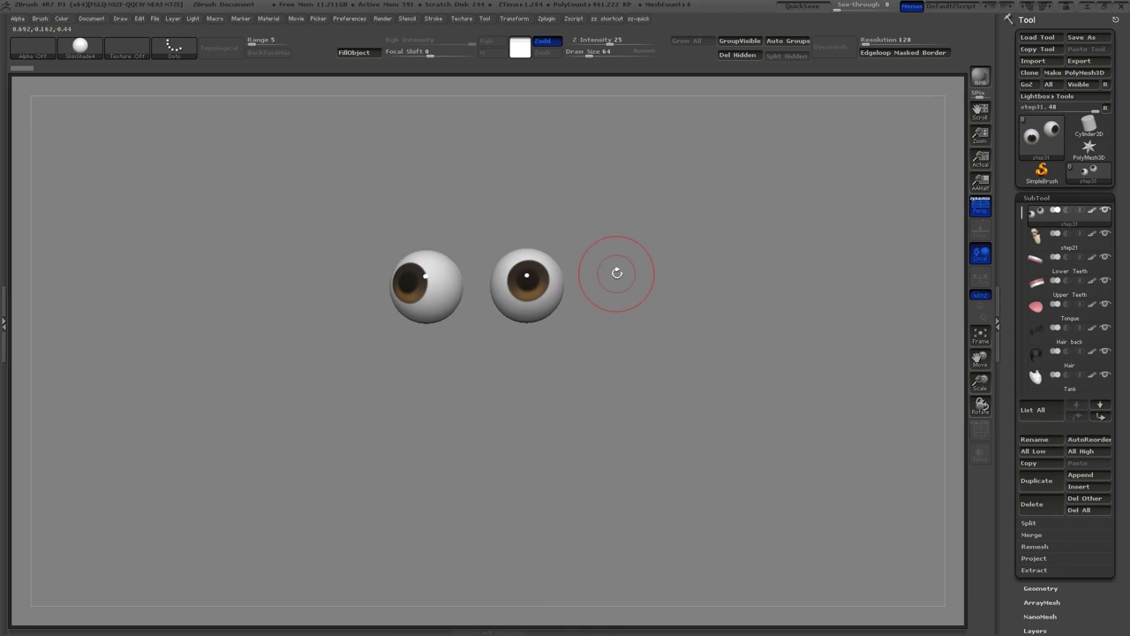
ctrl+shift+click(617, 272)
drag(723, 277, 750, 320)
key(alt+s)
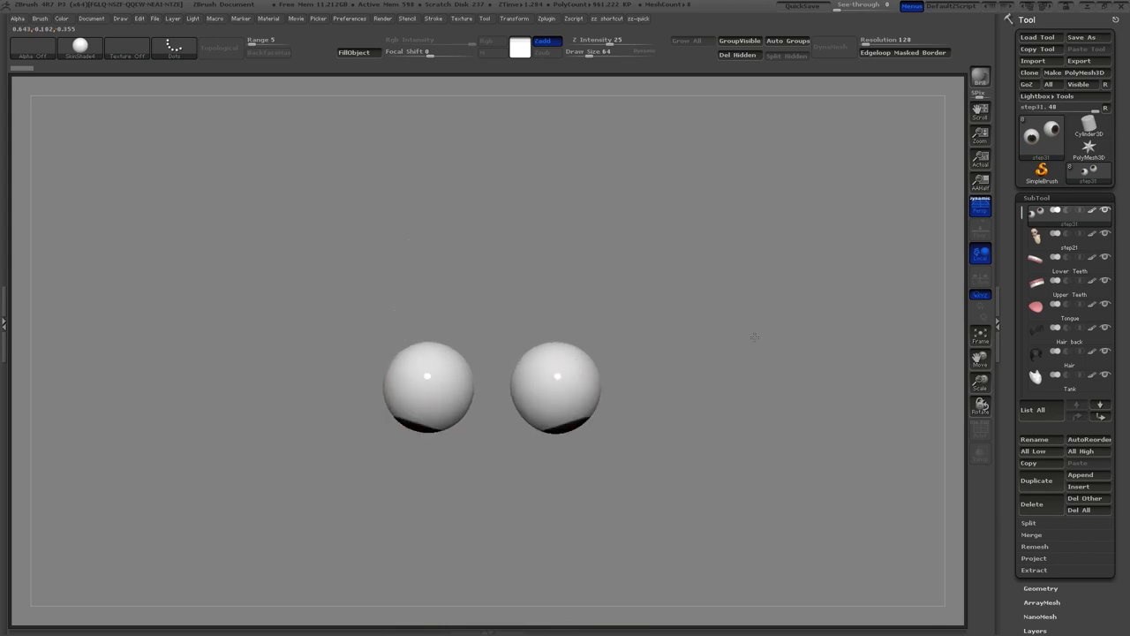
ctrl+drag(756, 241, 499, 522)
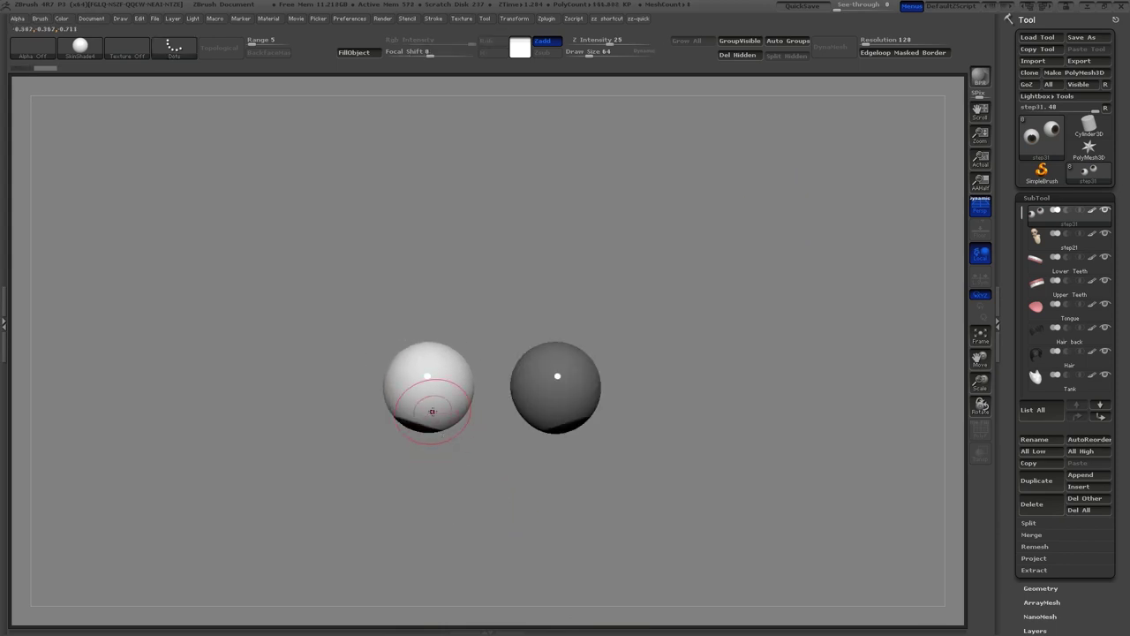
Place a transpose line starting at the centre of the unmasked right eyeball
key(w)
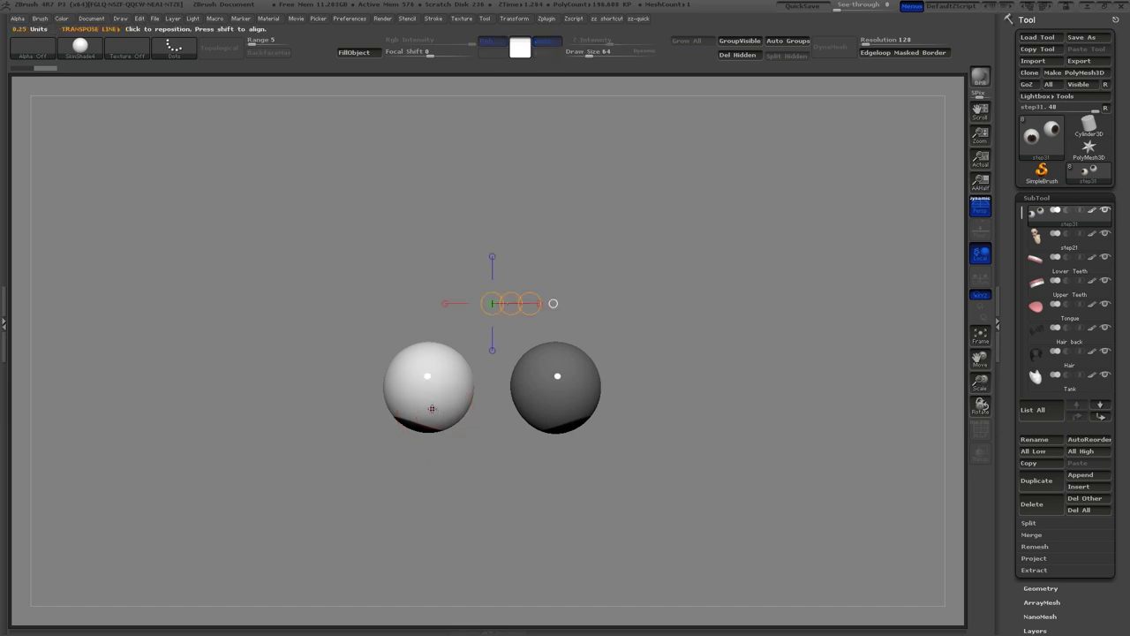
drag(425, 386, 427, 487)
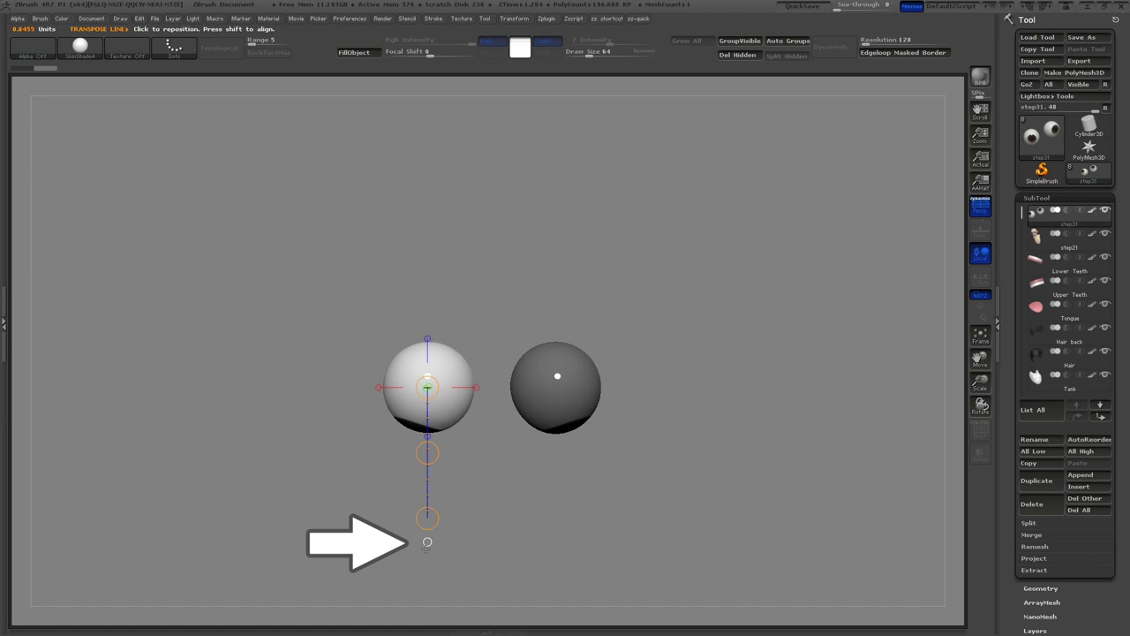
drag(427, 541, 371, 321)
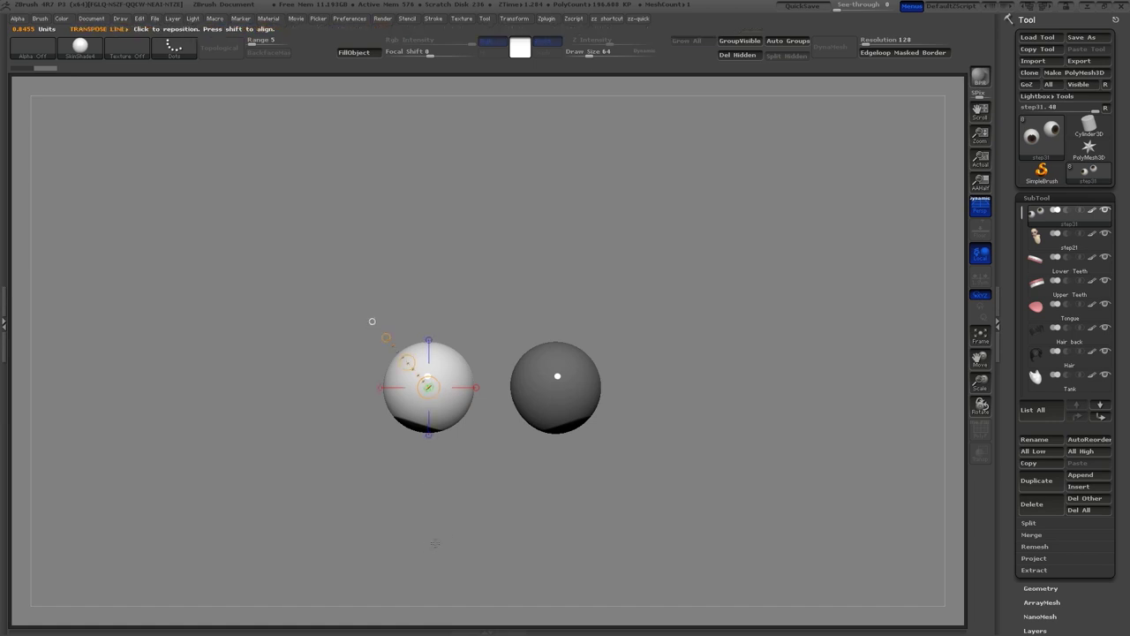
drag(523, 529, 531, 454)
alt+drag(746, 408, 757, 252)
mouse_move(732, 312)
mouse_down()
mouse_move(766, 327)
mouse_move(711, 327)
mouse_move(685, 290)
mouse_up()
click(442, 295)
Show the whole character again and rotate the right eyeball so it looks toward its outer corner
ctrl+shift+click(672, 299)
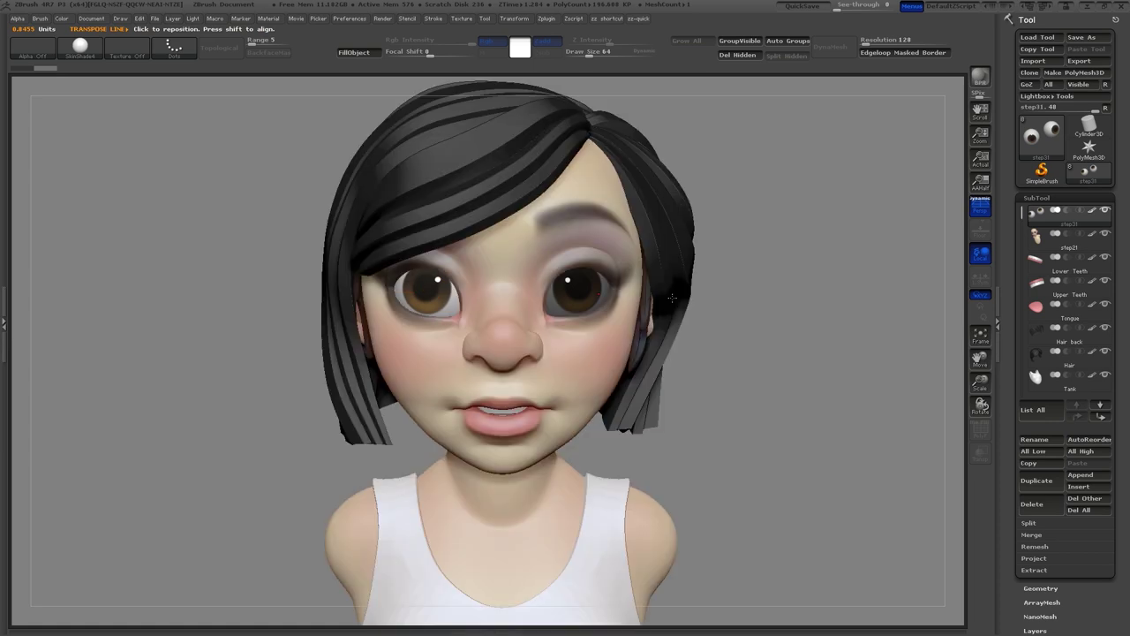
alt+drag(784, 247, 767, 275)
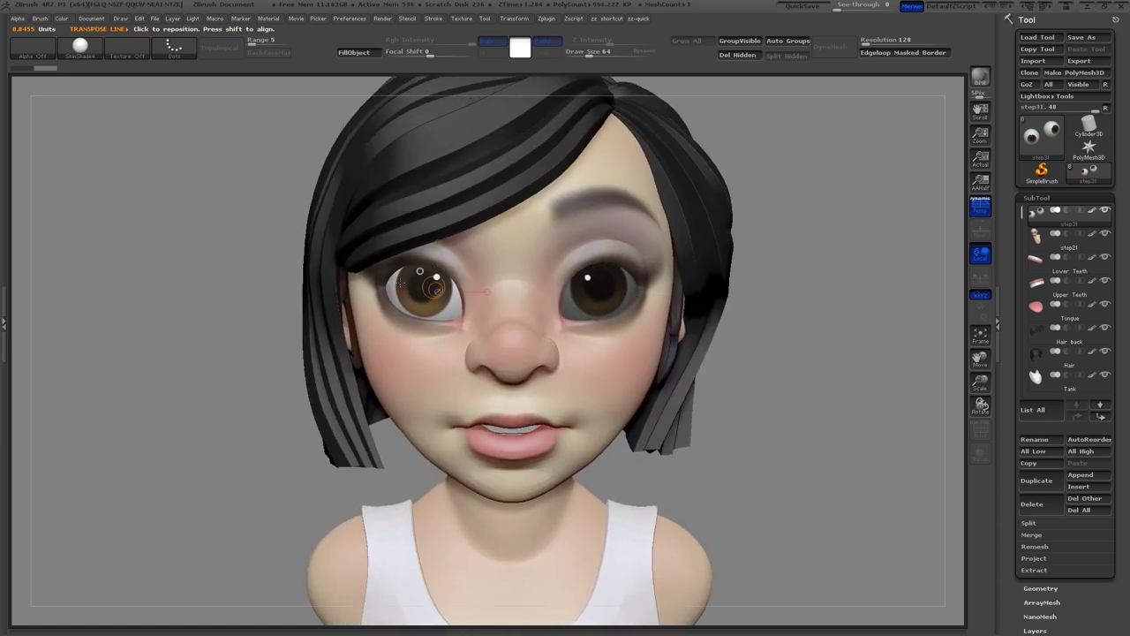
mouse_move(433, 287)
mouse_down()
mouse_move(342, 288)
mouse_move(416, 289)
mouse_move(420, 271)
mouse_move(434, 289)
mouse_up()
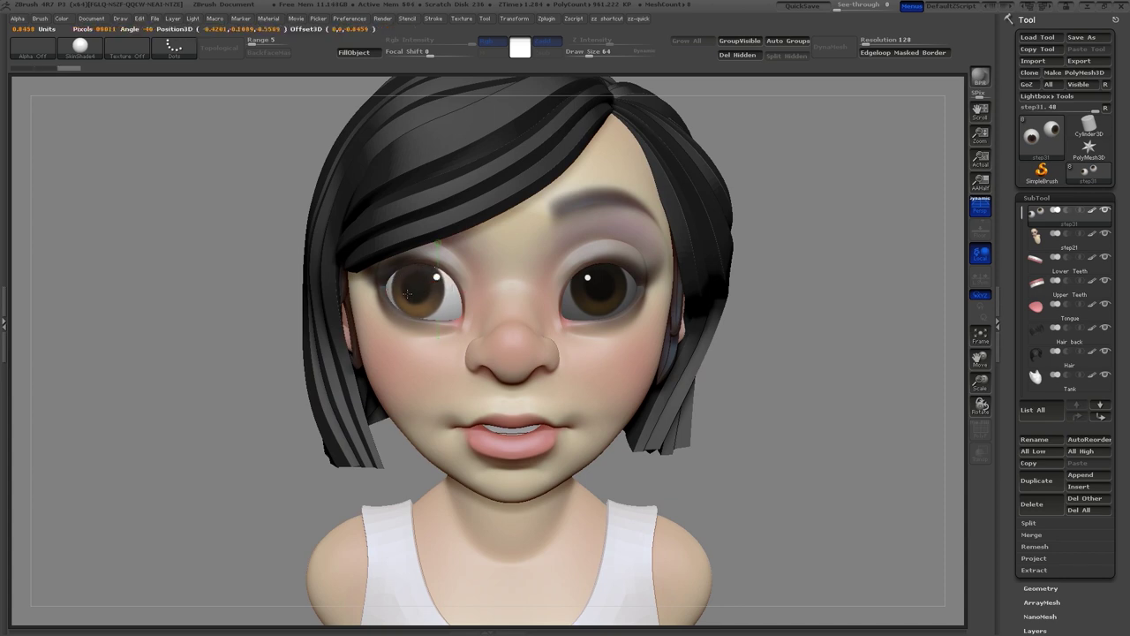
drag(356, 301, 353, 275)
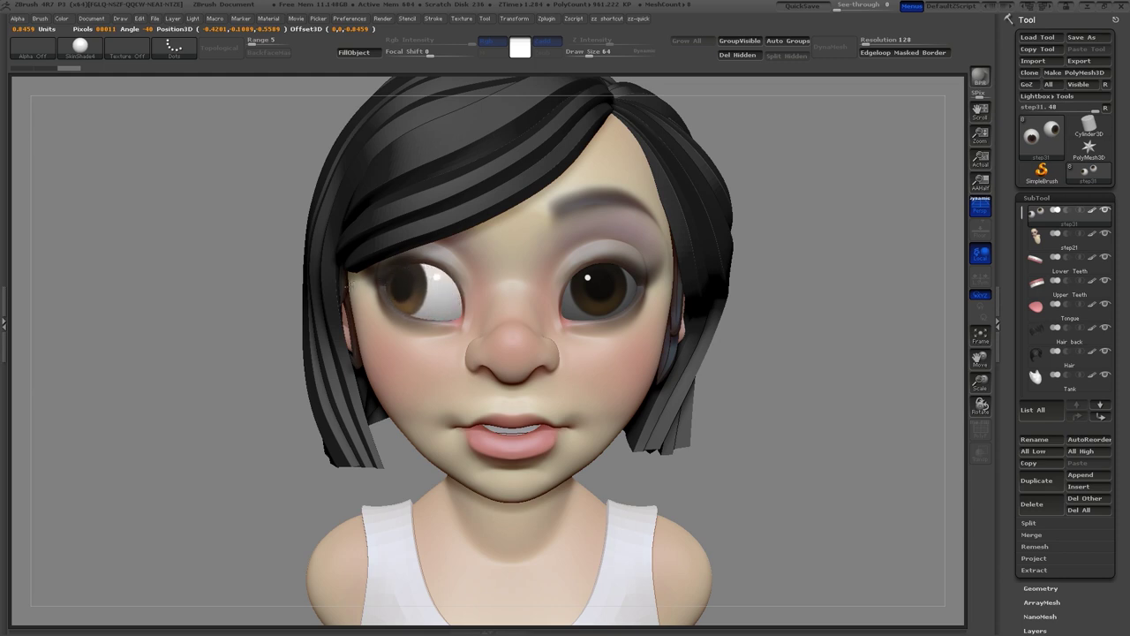
drag(345, 284, 345, 285)
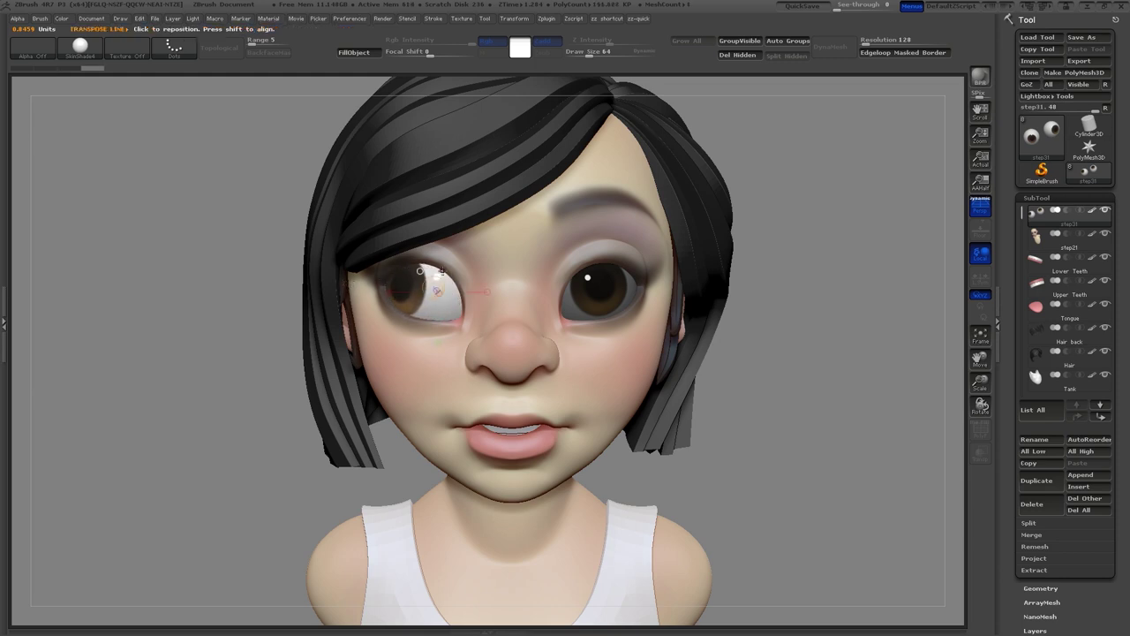
Invert the eyeball mask and place a transpose line from the centre of the isolated left eyeball
ctrl+click(813, 294)
drag(811, 293, 826, 365)
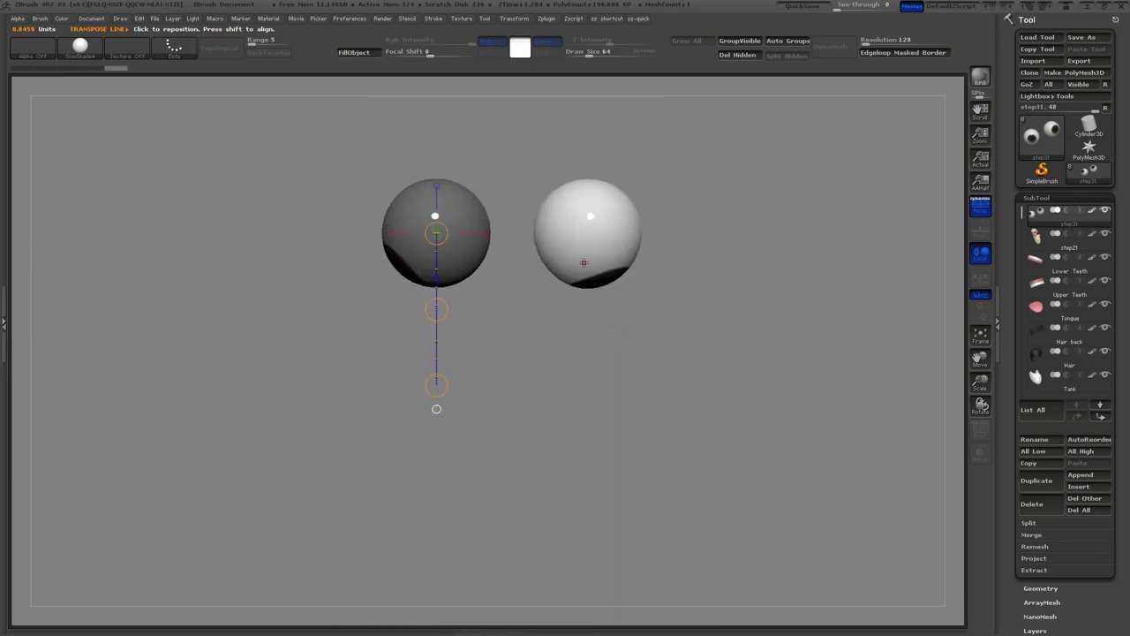
drag(590, 232, 413, 120)
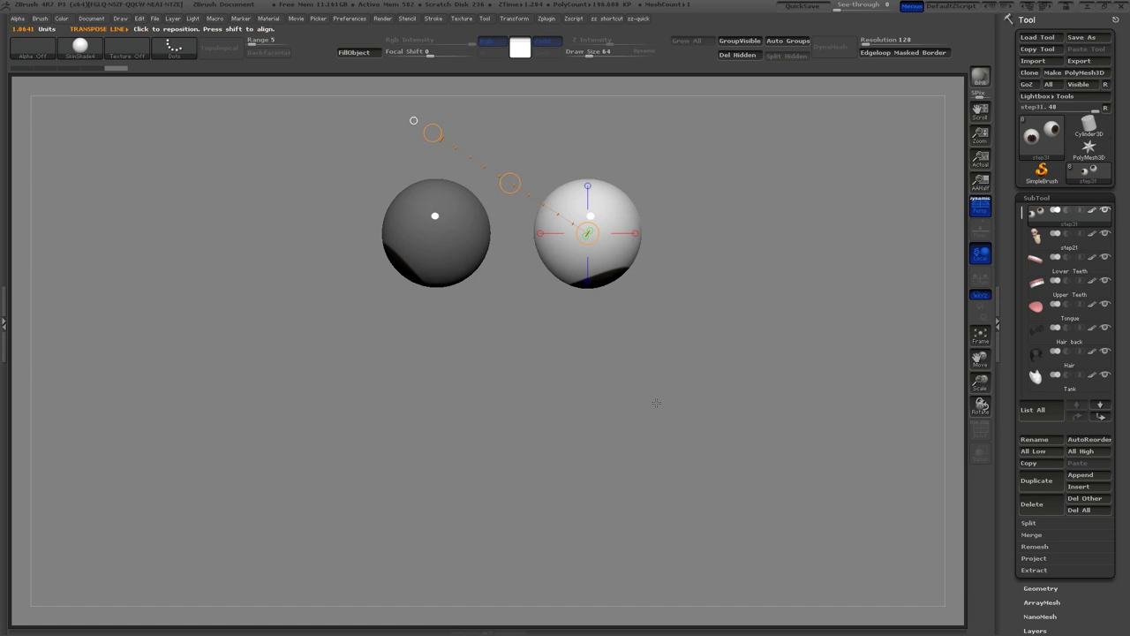
drag(412, 118, 598, 382)
drag(721, 268, 719, 254)
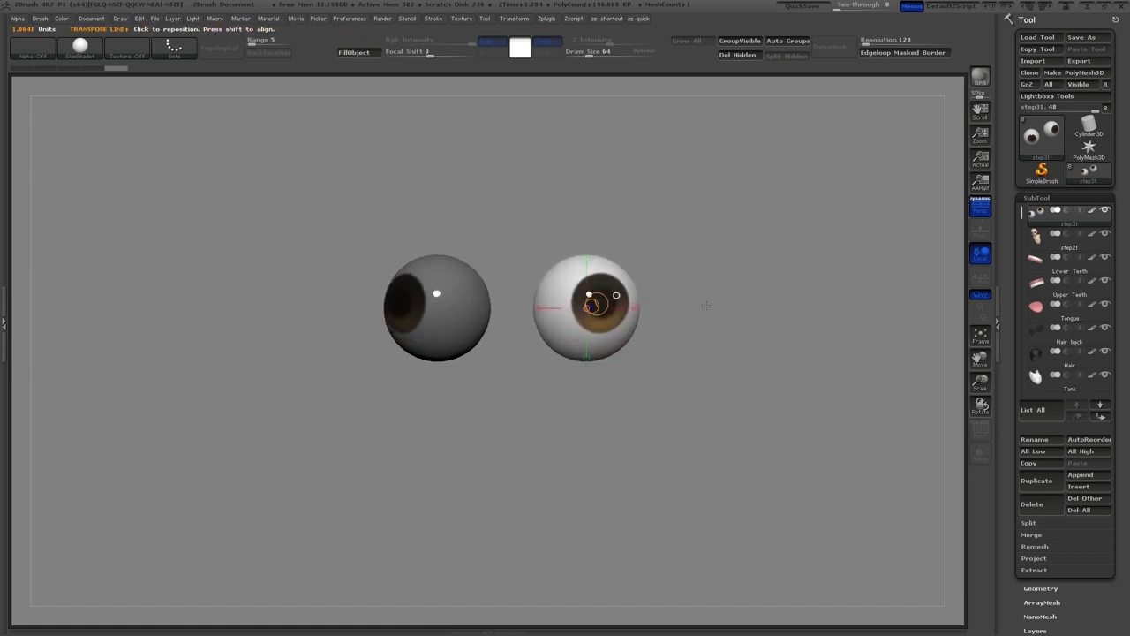
Show the whole character, rotate the left eyeball toward the nose to match the sideways gaze, and clear the mask
key(alt+shift+s)
drag(616, 296, 467, 318)
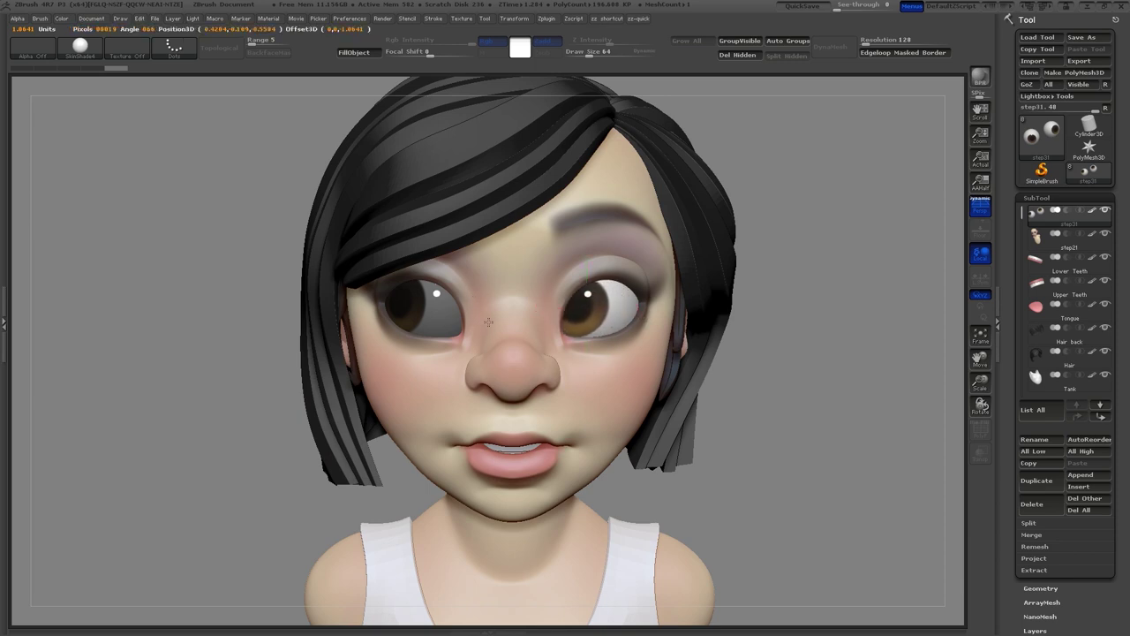
drag(493, 306, 545, 299)
key(q)
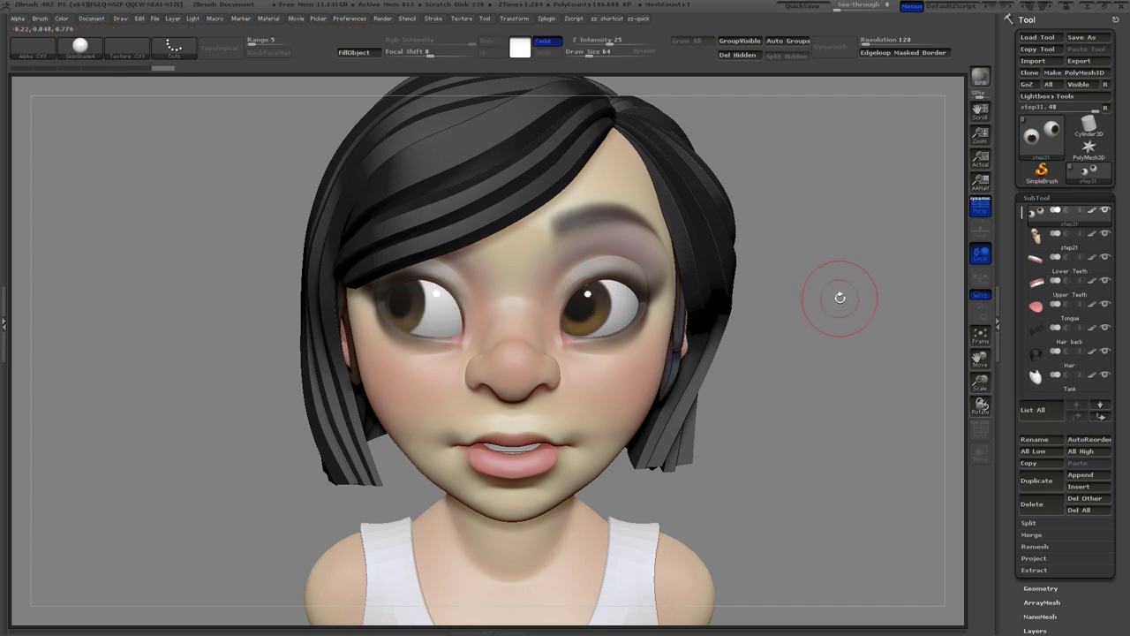